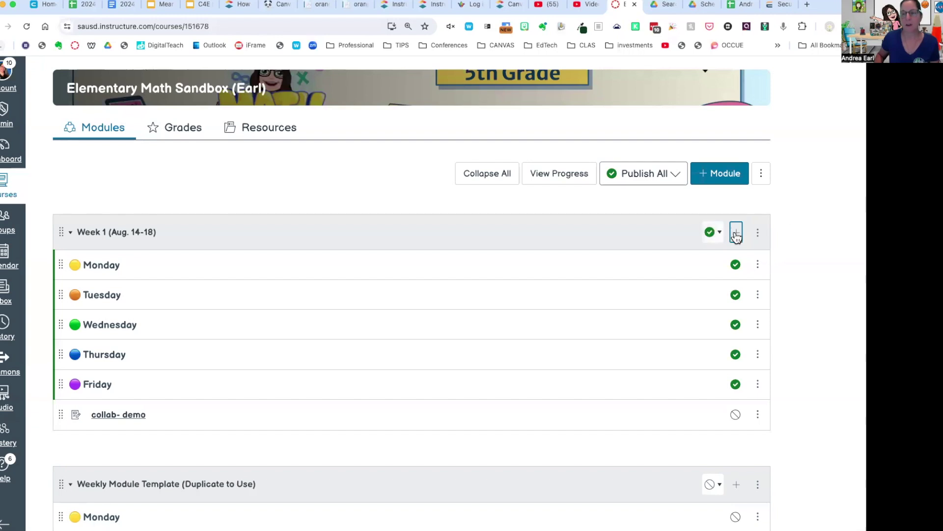
# Create a New Quizzes quiz named 'Basic stories' in the Week 1 (Aug. 14-18) module.
pyautogui.click(736, 234)
pyautogui.click(320, 204)
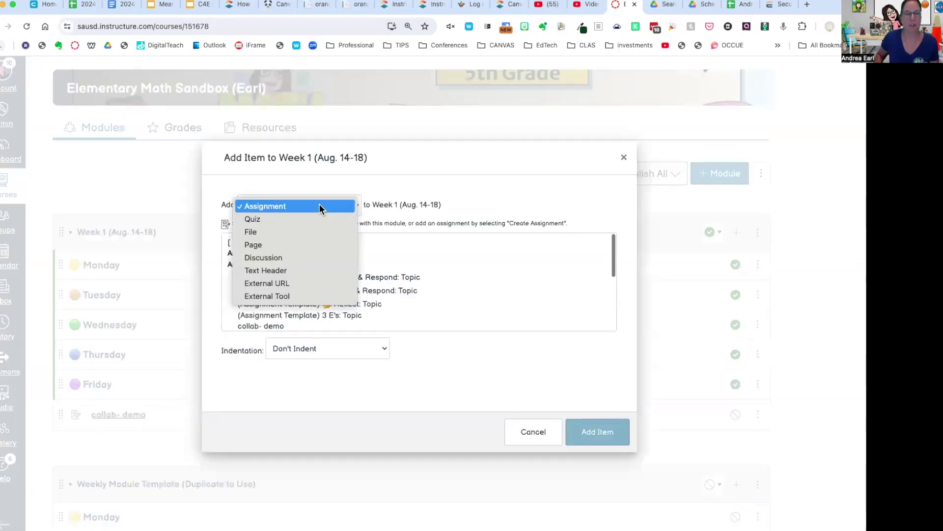
pyautogui.click(314, 219)
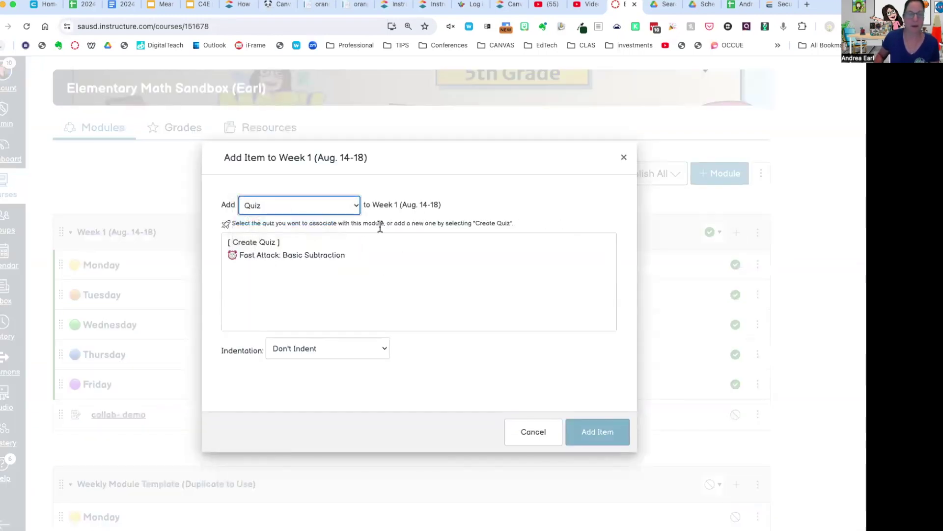
pyautogui.click(270, 243)
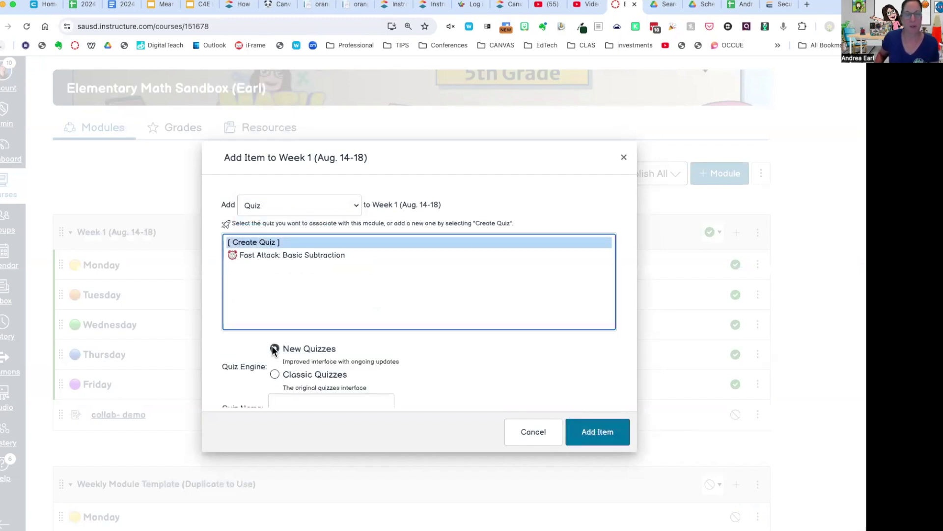
pyautogui.scroll(-1, 387, 343)
pyautogui.scroll(-1, 387, 346)
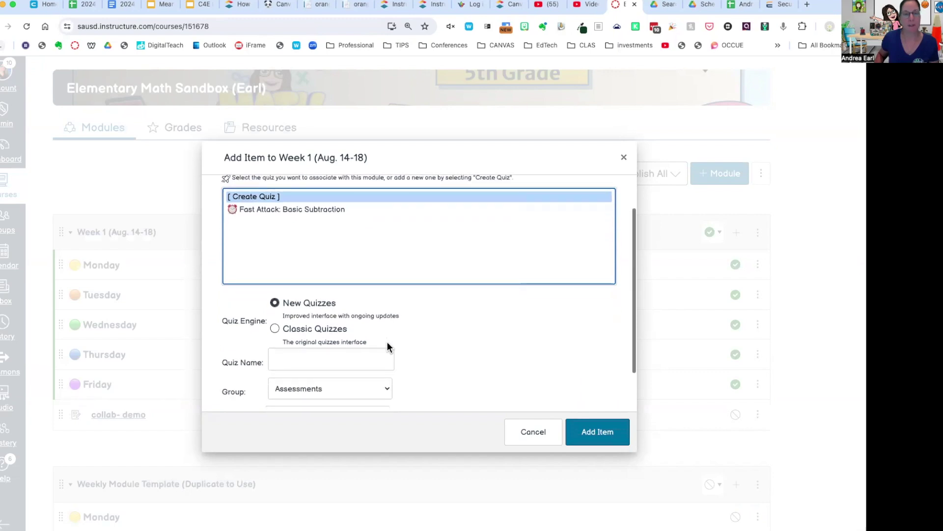
pyautogui.click(323, 361)
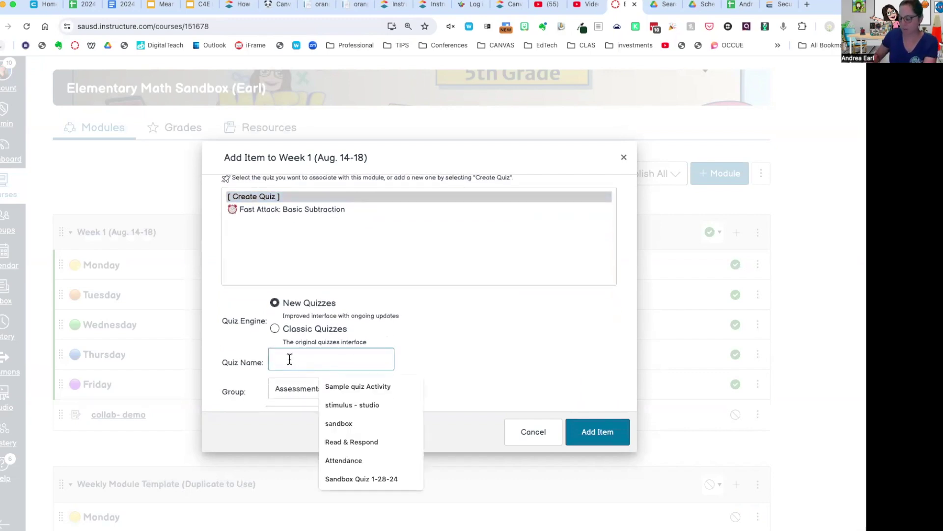
pyautogui.write('Basic stories')
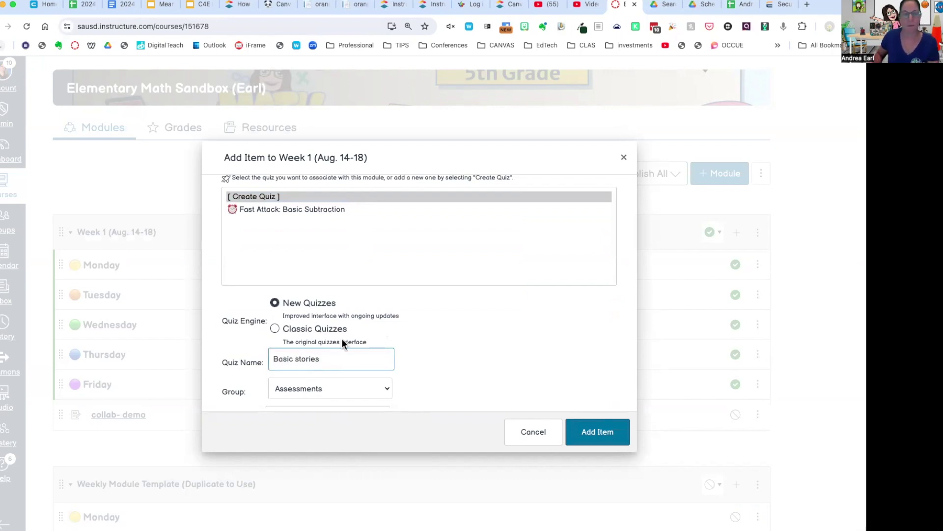
pyautogui.click(602, 434)
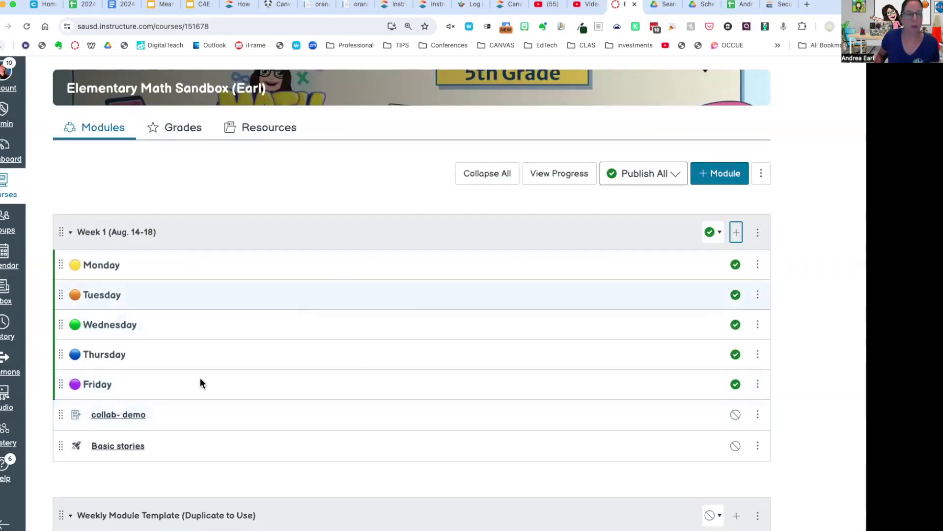
# Drag Basic stories between Monday and Tuesday, then open the quiz's edit page.
pyautogui.moveTo(61, 446); pyautogui.dragTo(69, 295)
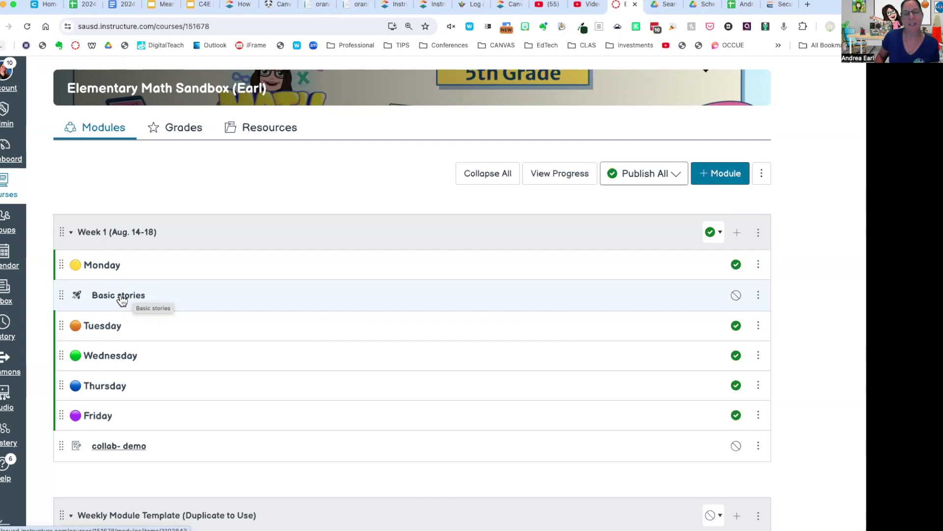
pyautogui.click(122, 299)
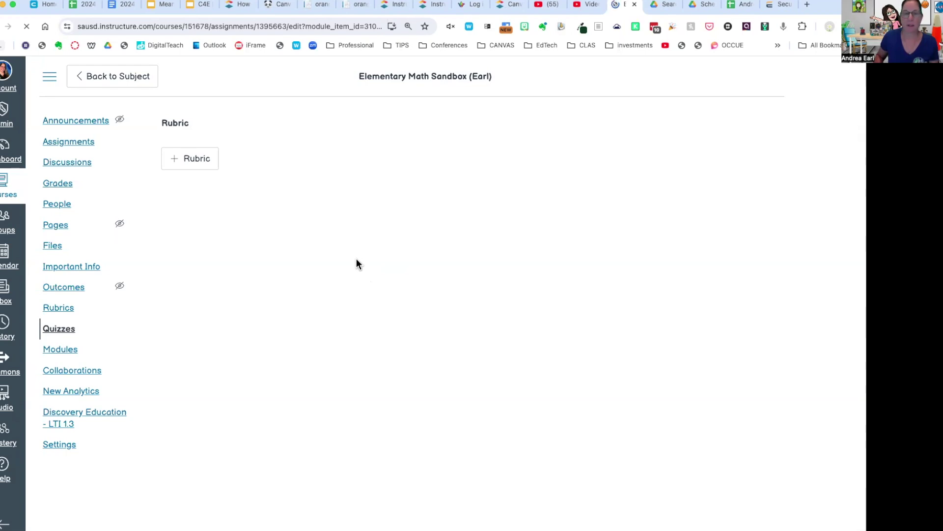
# Set Basic stories to 5 points and save to reach the quiz builder.
pyautogui.click(264, 250)
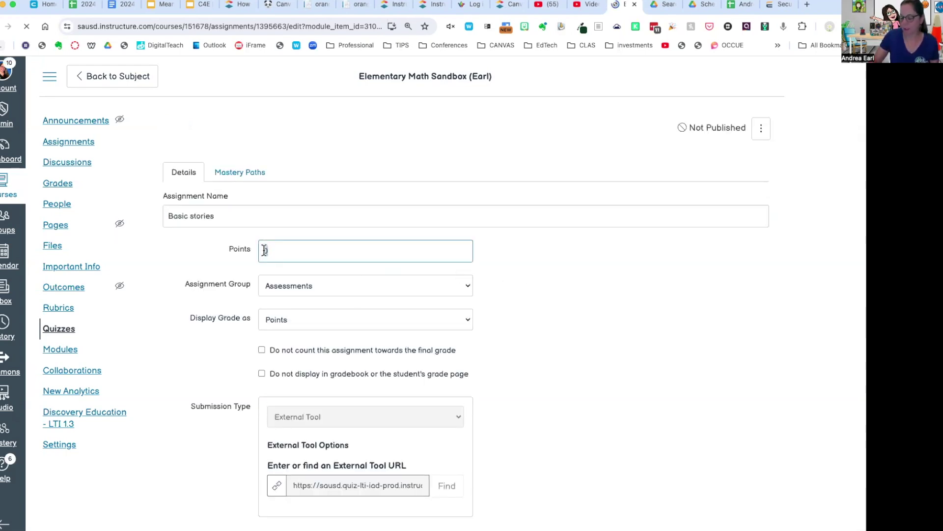
pyautogui.write('5')
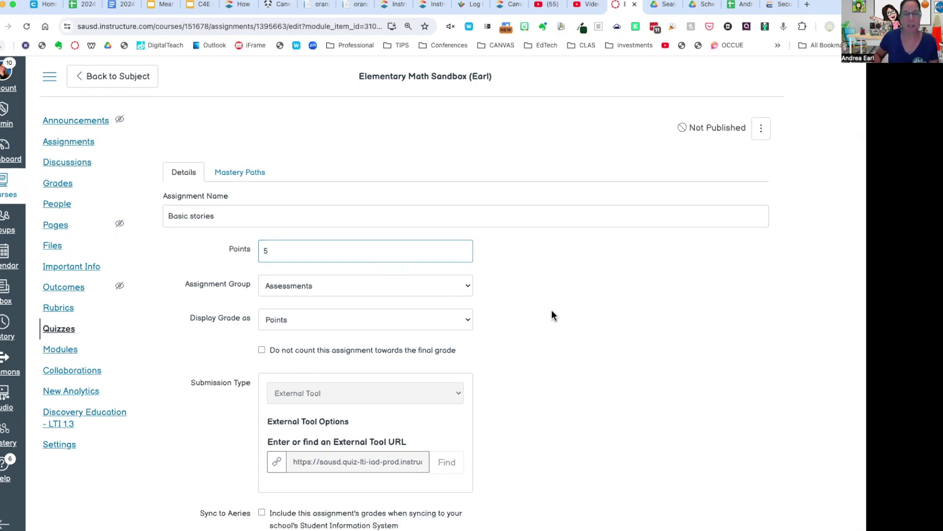
pyautogui.click(552, 312)
pyautogui.scroll(-3, 552, 313)
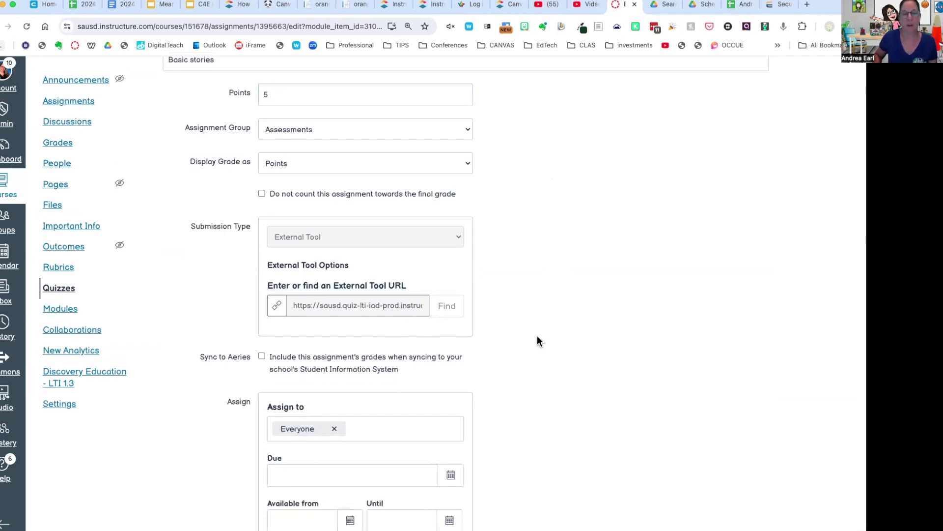
pyautogui.scroll(-10, 537, 335)
pyautogui.scroll(-4, 537, 335)
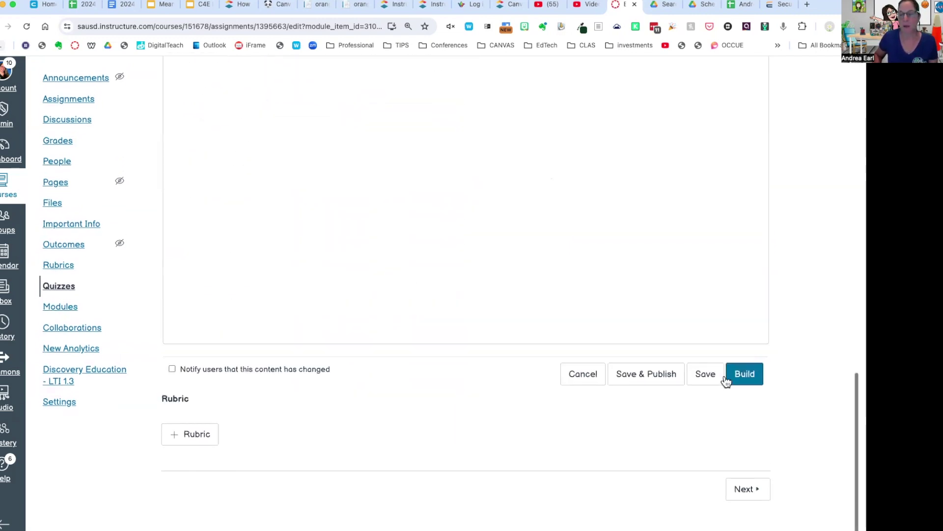
pyautogui.click(746, 376)
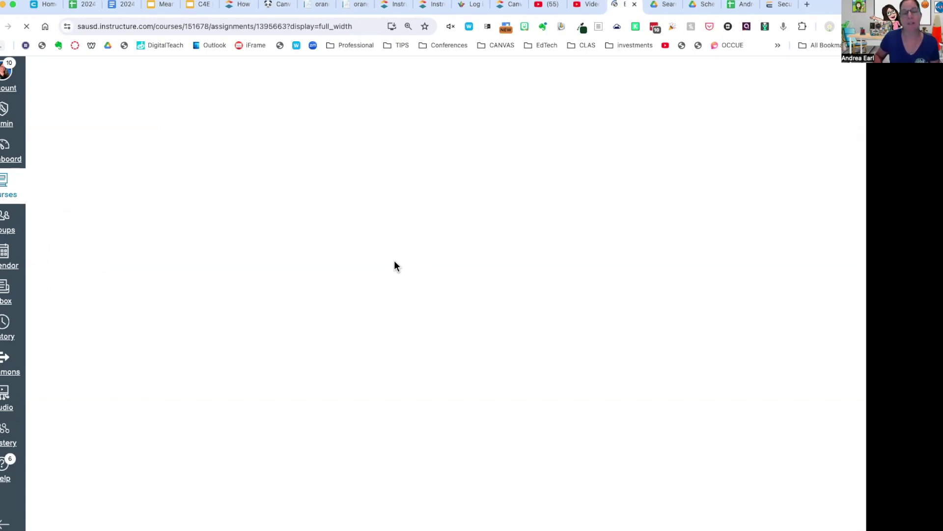
# Add the instructions 'Please answer the following questions using numbers only.'.
pyautogui.click(154, 278)
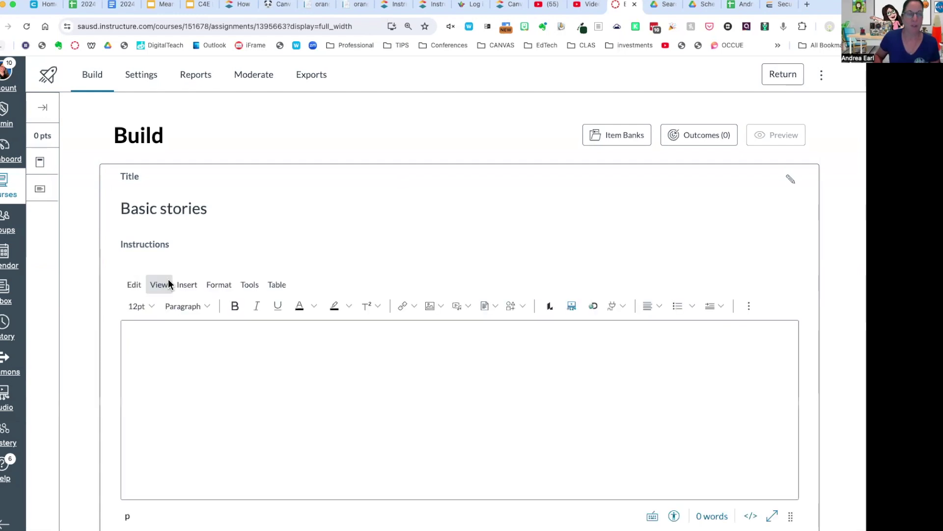
pyautogui.click(187, 344)
pyautogui.write('Pl')
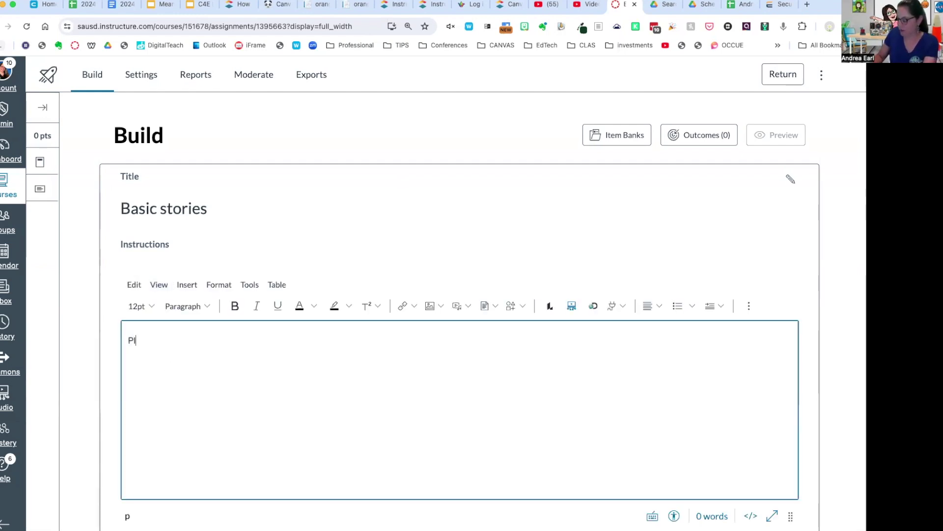
pyautogui.write('ease answer the following questions using numbers only.')
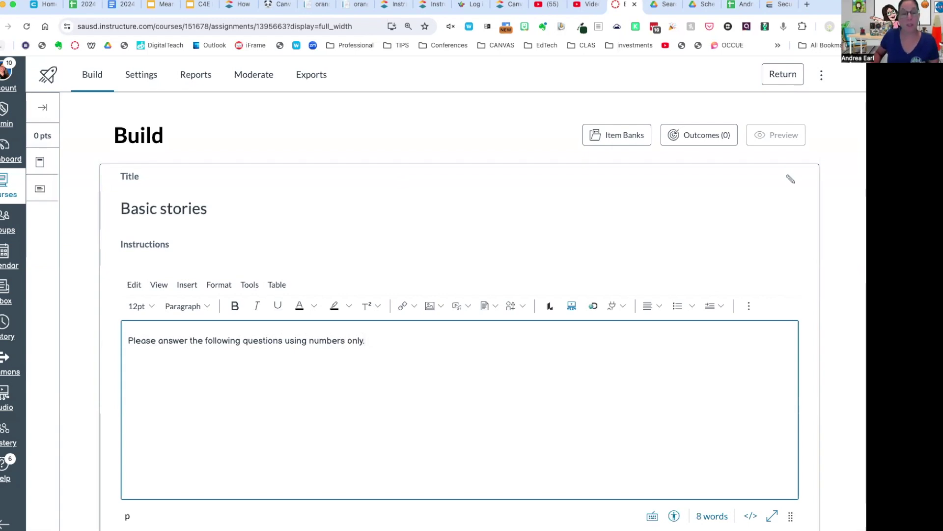
# Insert a Formula question below the instructions.
pyautogui.scroll(-3, 398, 375)
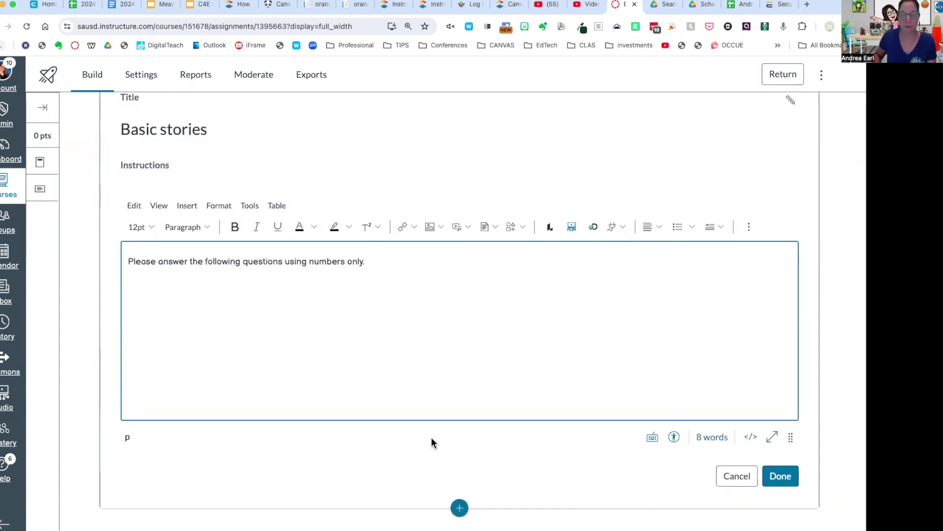
pyautogui.click(459, 509)
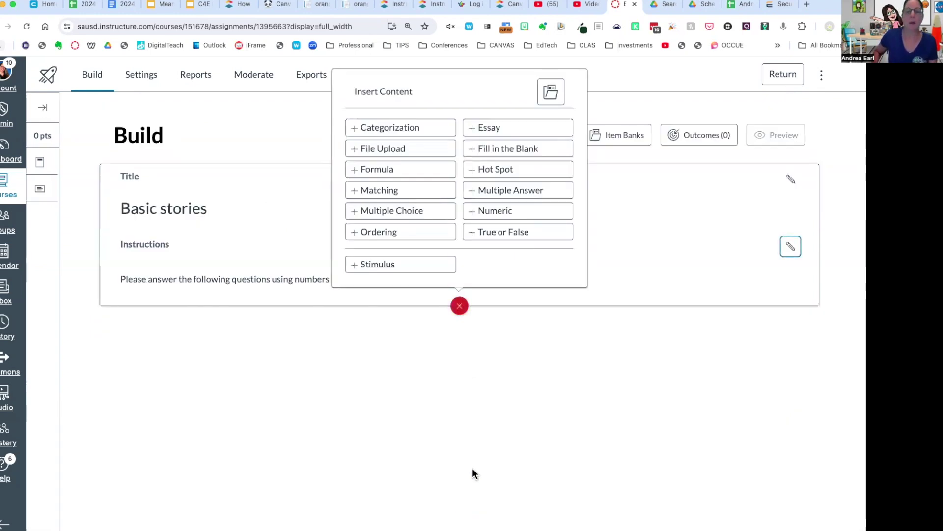
pyautogui.click(379, 171)
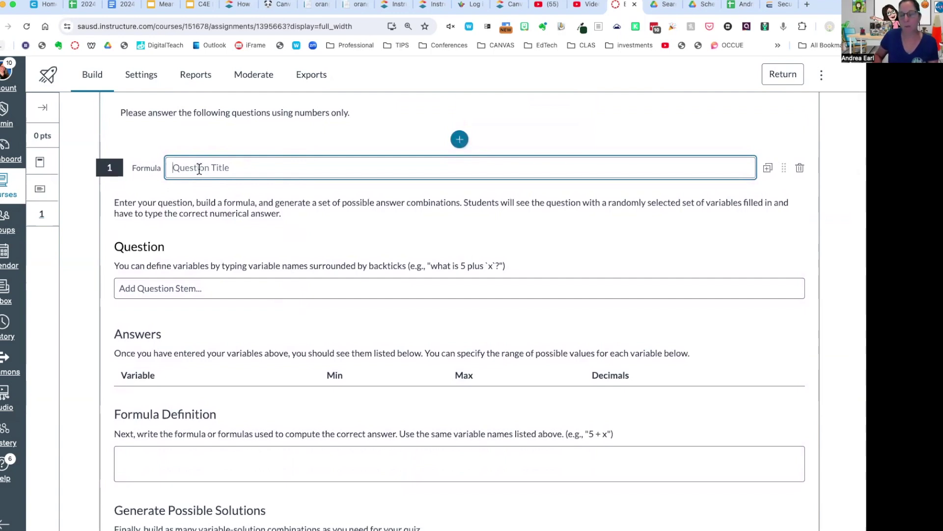
# Title the question 'Basic Addition Stories' and paste in the fruit word problem.
pyautogui.write('Basi')
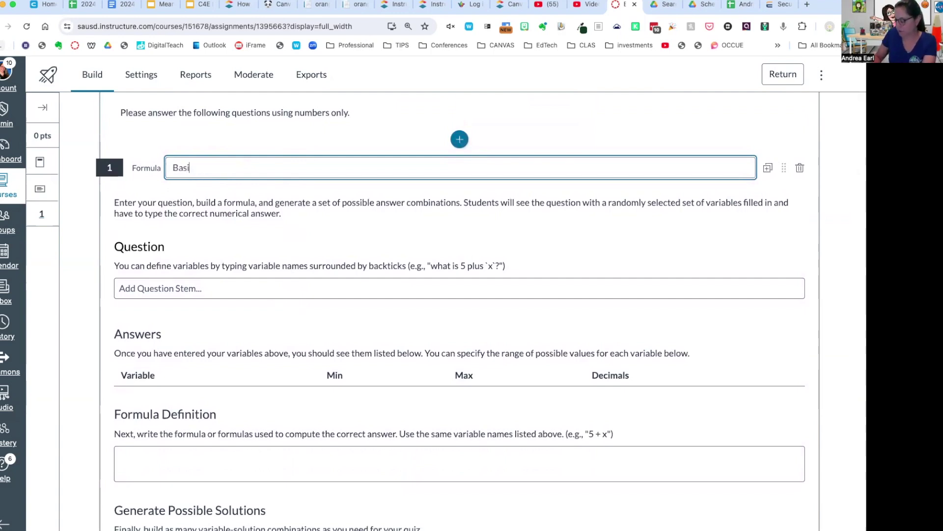
pyautogui.write('c Addi')
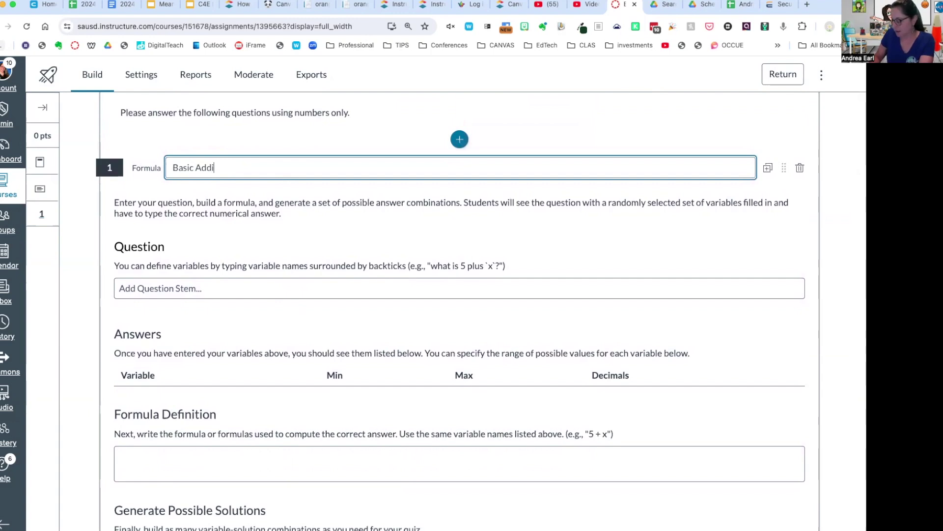
pyautogui.write('tion Sto')
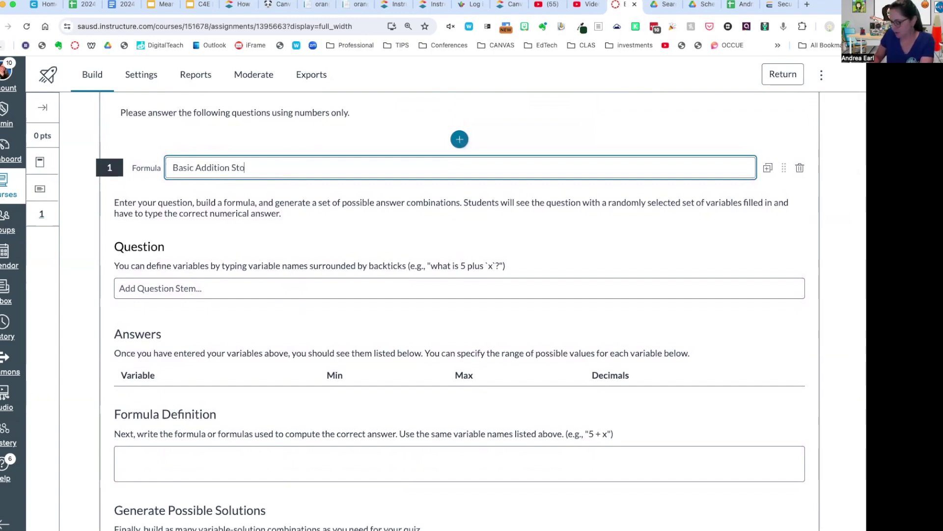
pyautogui.write('ries')
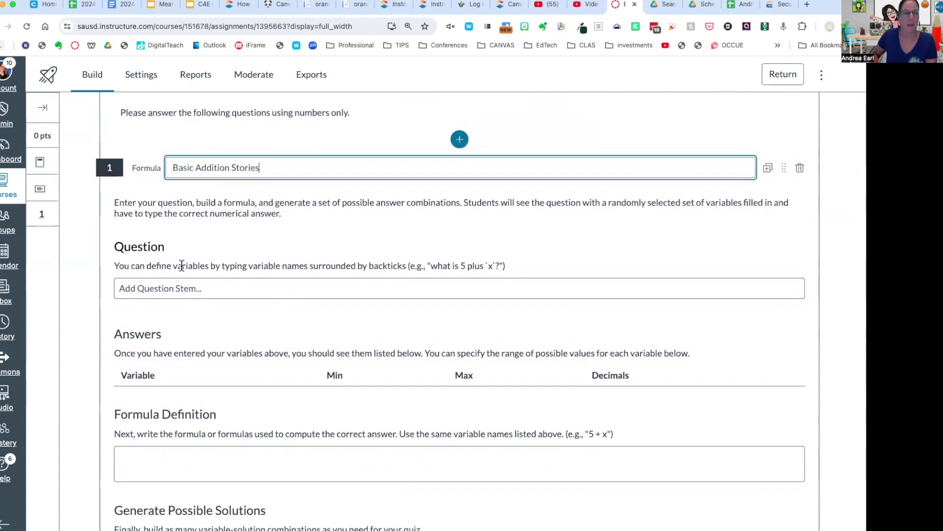
pyautogui.click(177, 288)
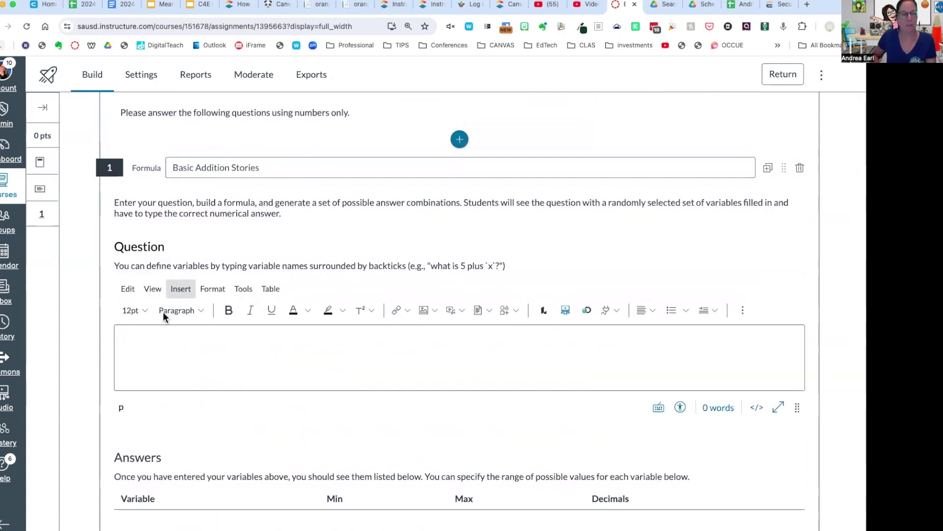
pyautogui.click(293, 385)
pyautogui.write('Sam when went to the store and bought x bananas. Then he bough y apples. How many pieces of friut did he buy in all?')
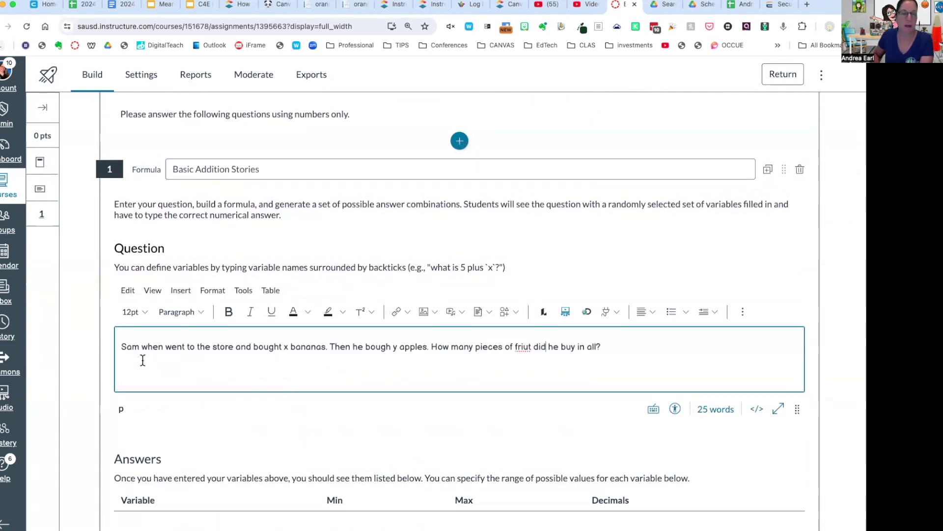
# Fix the story's wording: correct 'friut' to 'fruit' and replace 'he' with 'Sam'.
pyautogui.moveTo(142, 346); pyautogui.dragTo(327, 347)
pyautogui.click(392, 347)
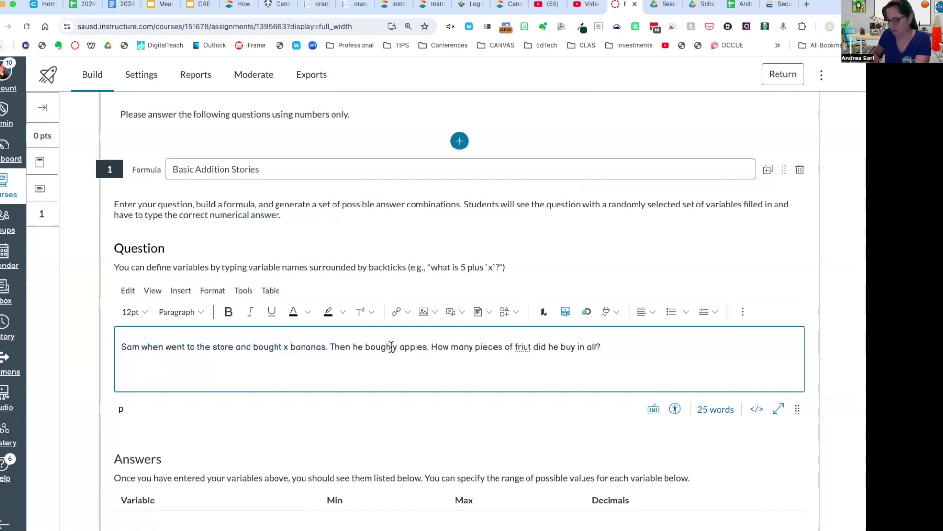
pyautogui.moveTo(316, 347); pyautogui.dragTo(408, 348)
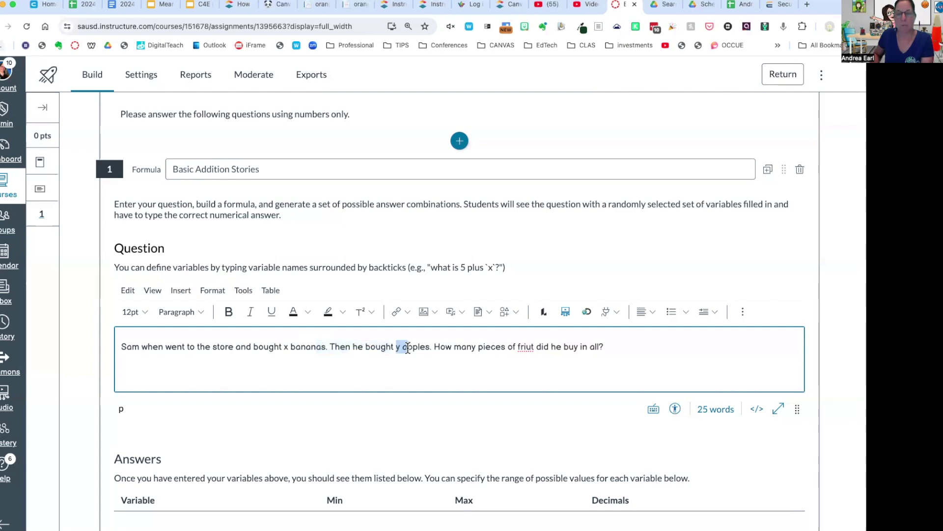
pyautogui.rightClick(524, 348)
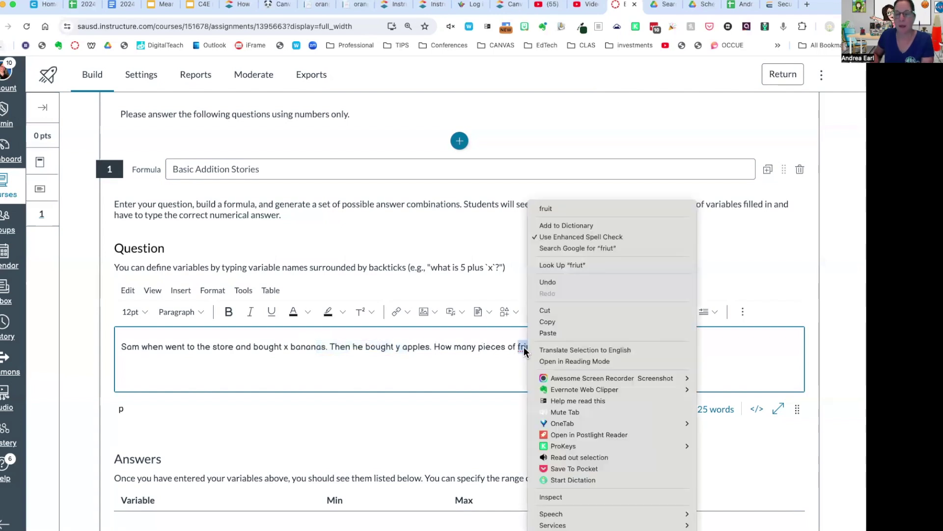
pyautogui.click(527, 360)
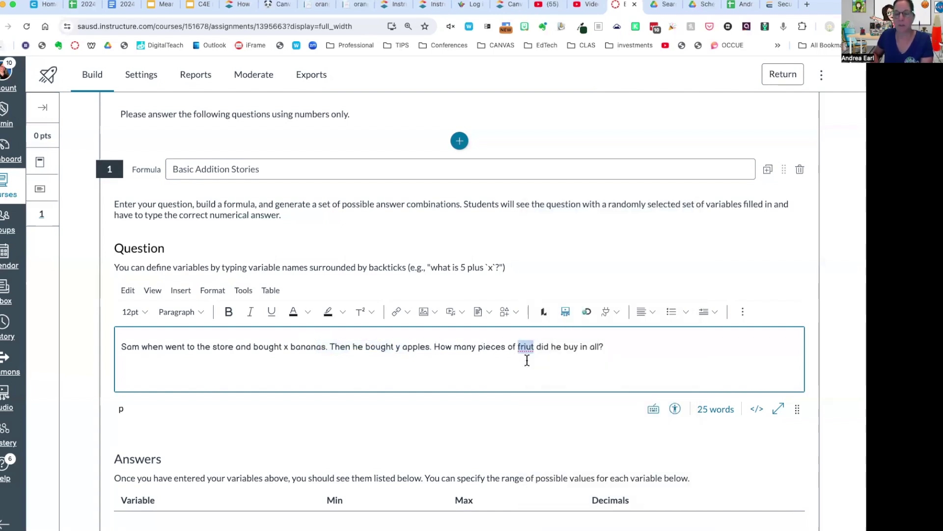
pyautogui.doubleClick(552, 346)
pyautogui.write('Sam')
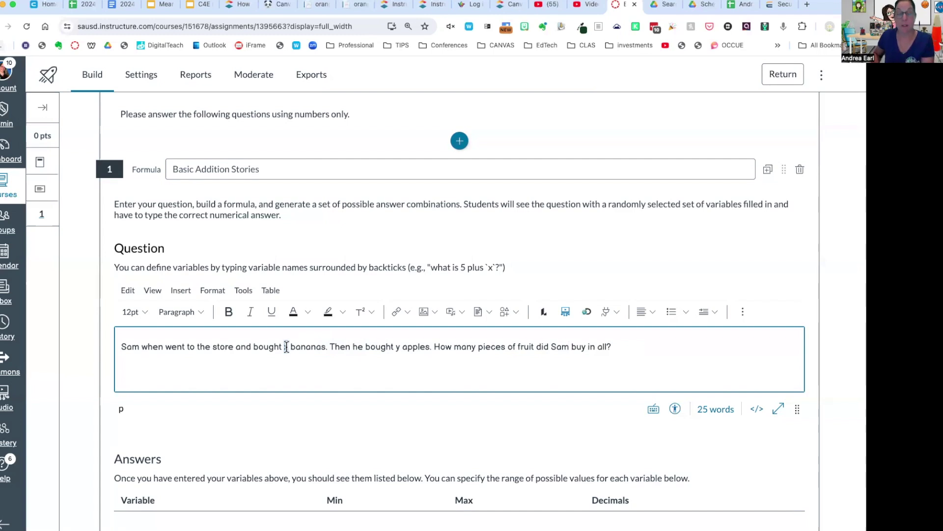
# Mark the x before bananas as the variable `x`.
pyautogui.click(398, 347)
pyautogui.doubleClick(398, 347)
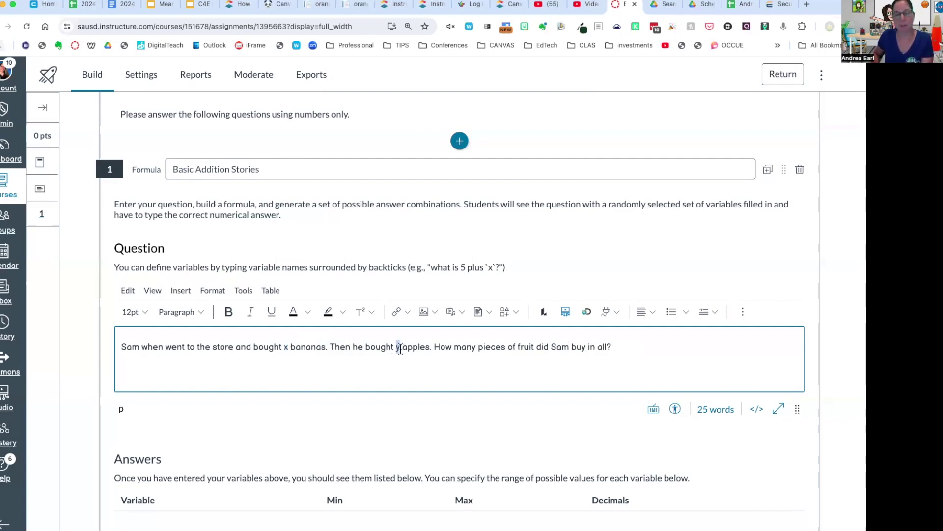
pyautogui.doubleClick(287, 347)
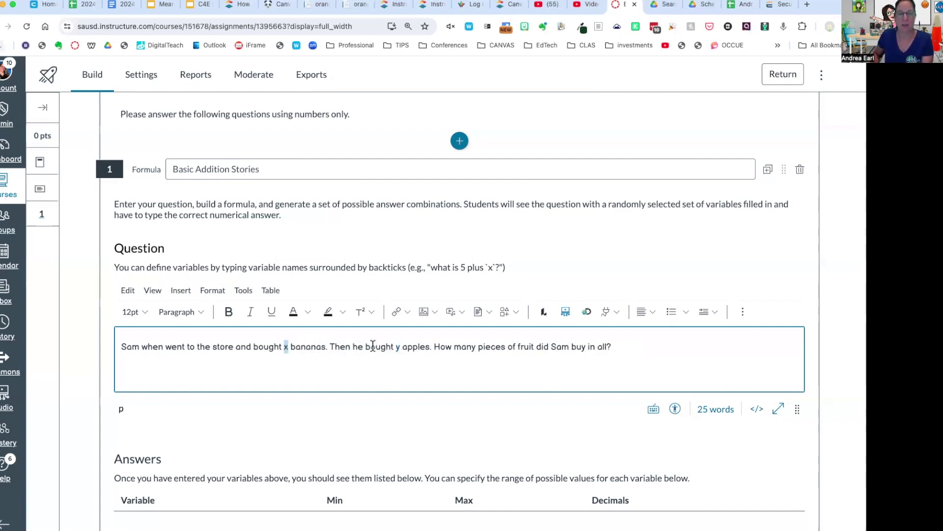
pyautogui.doubleClick(398, 347)
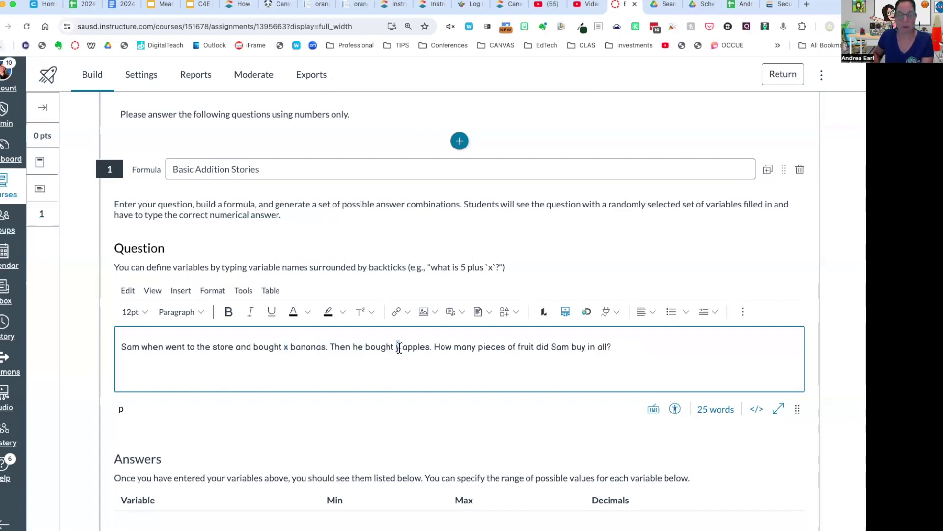
pyautogui.doubleClick(286, 348)
pyautogui.write('`x`')
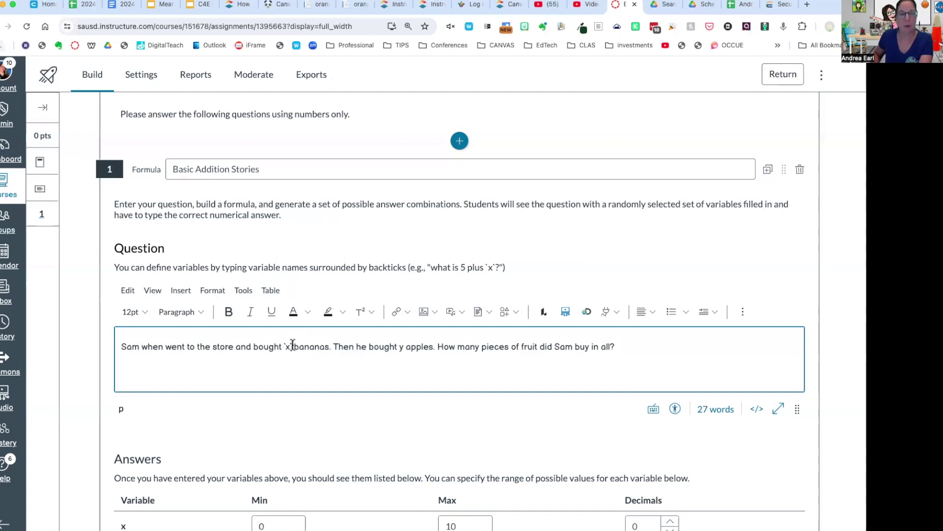
# Wrap the question's variables in backticks so both appear in the Answers table.
pyautogui.moveTo(293, 344); pyautogui.dragTo(282, 345)
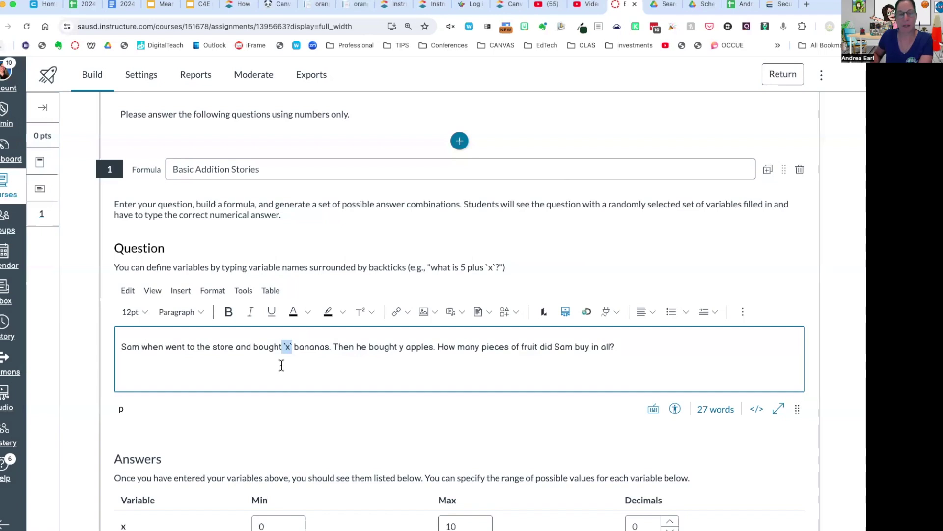
pyautogui.scroll(-2, 297, 349)
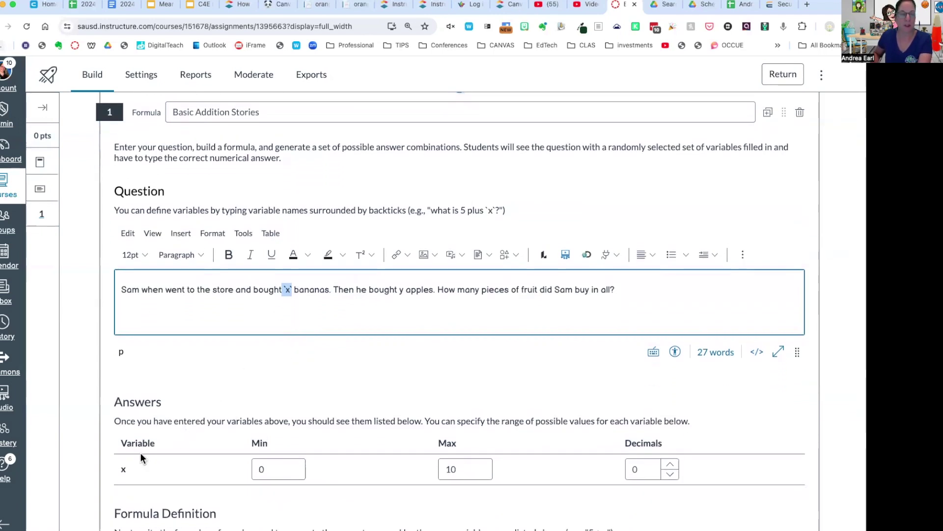
pyautogui.click(278, 469)
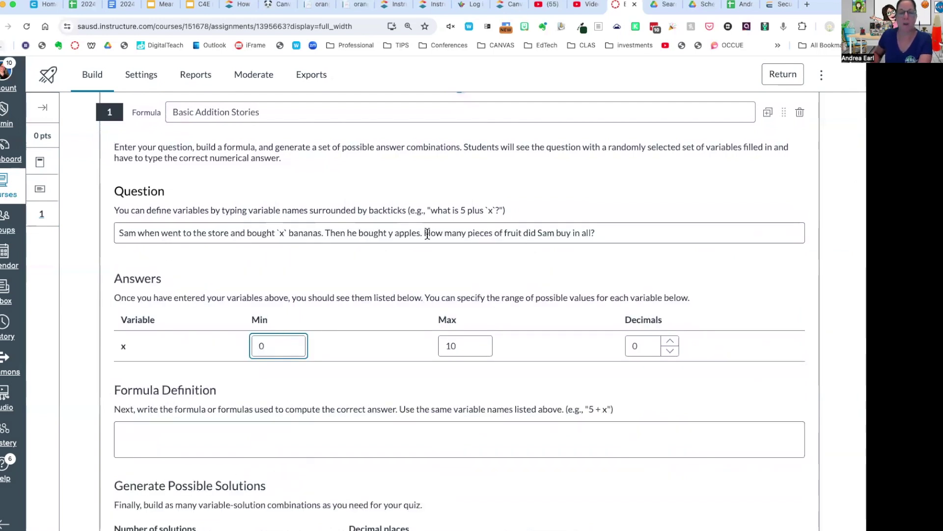
pyautogui.click(389, 234)
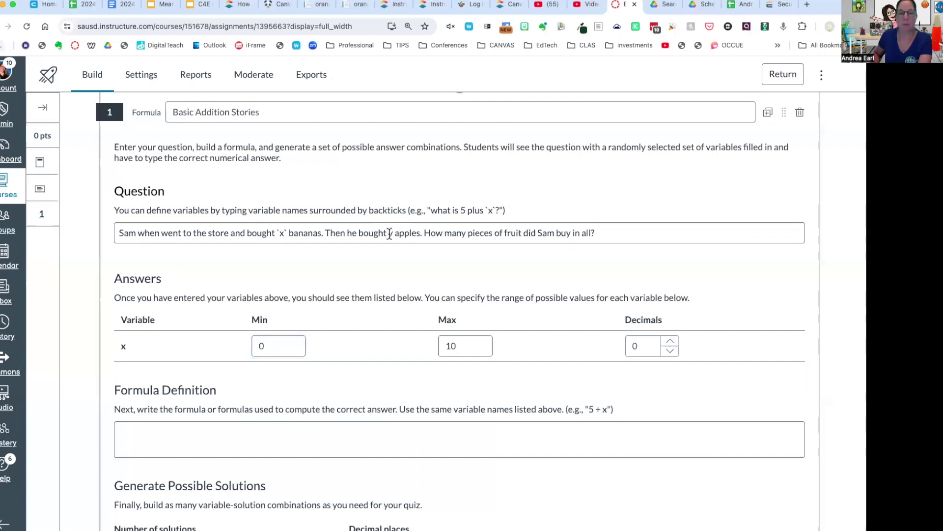
pyautogui.click(400, 289)
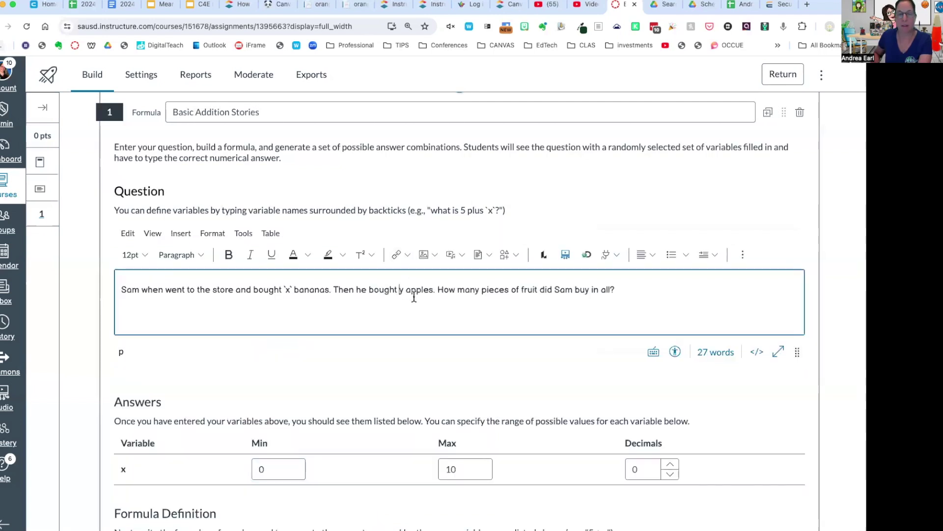
pyautogui.write('`x')
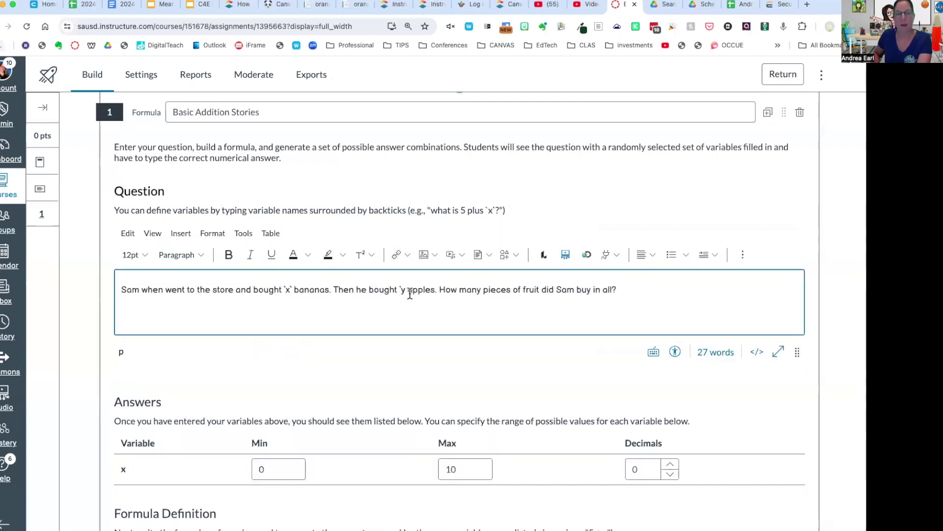
pyautogui.write('`')
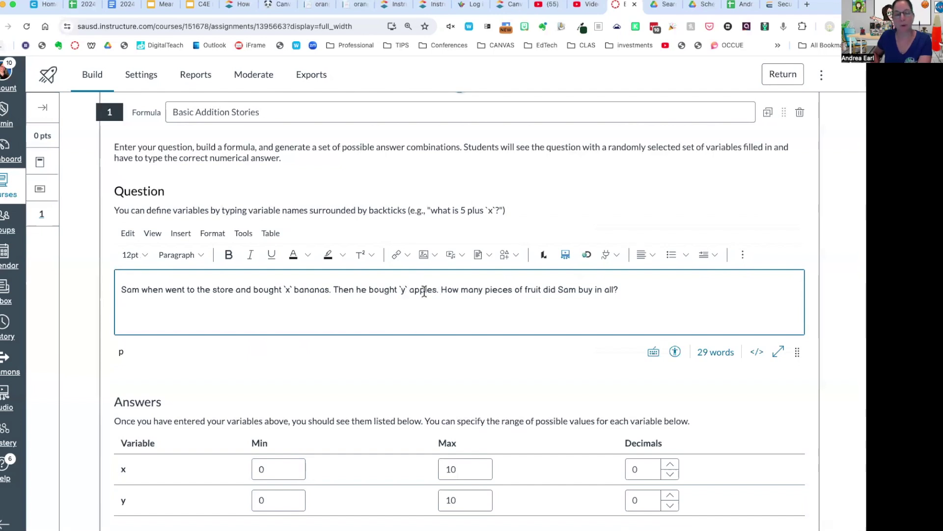
# Set x's maximum to 9 and confirm y ranges 0–10 with 0 decimals.
pyautogui.scroll(-2, 382, 297)
pyautogui.scroll(-1, 382, 297)
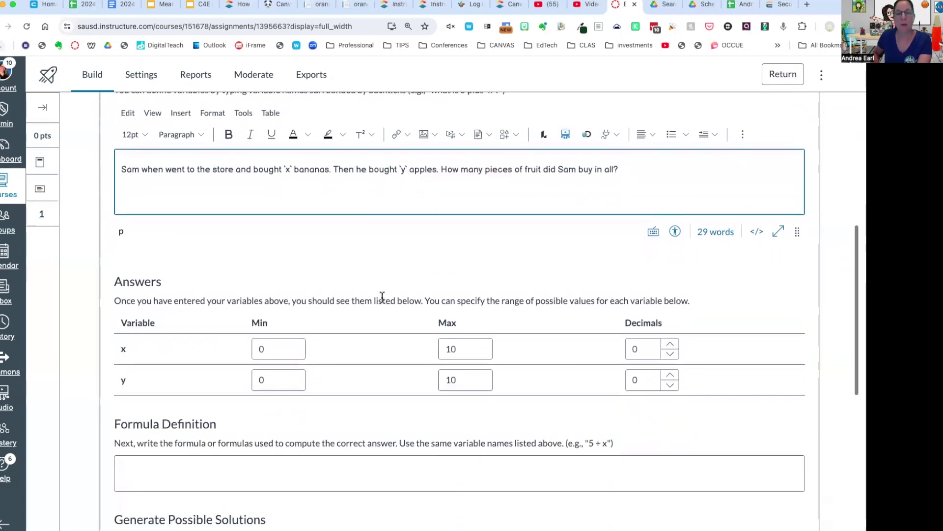
pyautogui.click(265, 349)
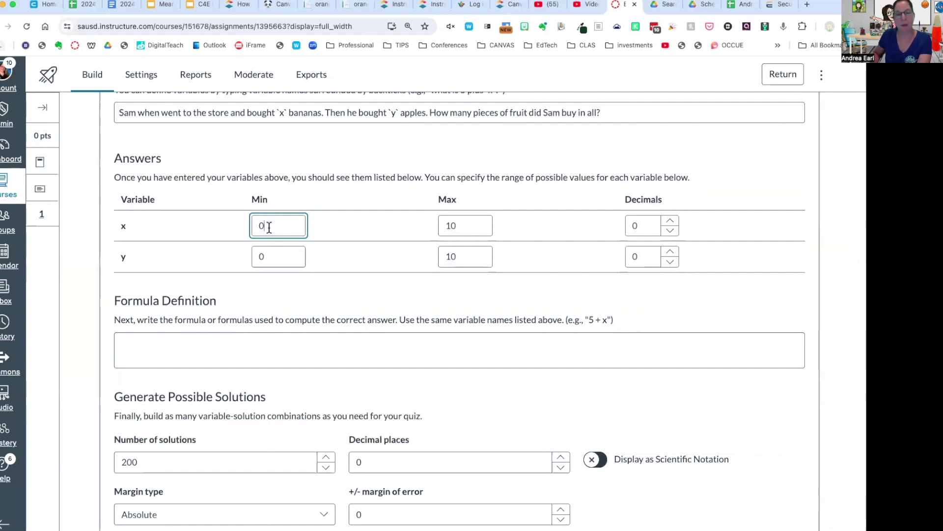
pyautogui.click(462, 225)
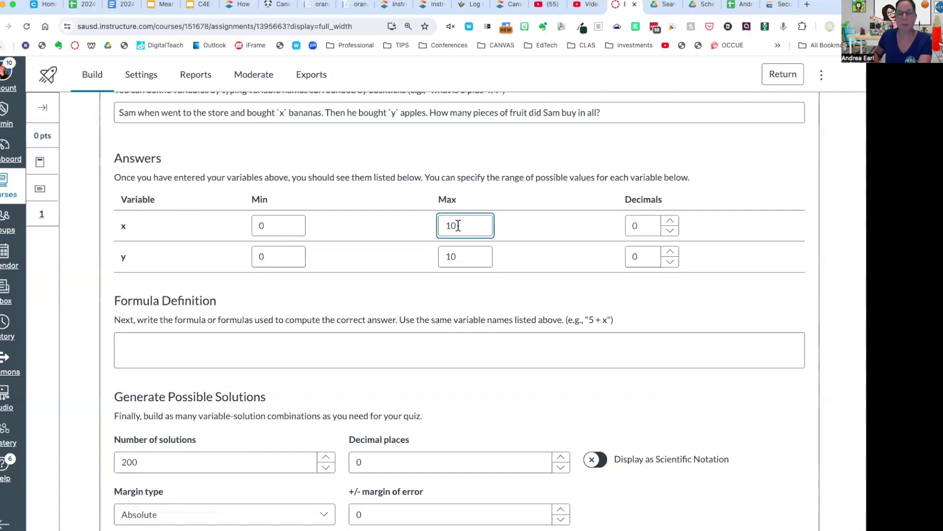
pyautogui.moveTo(459, 226); pyautogui.dragTo(446, 226)
pyautogui.write('9')
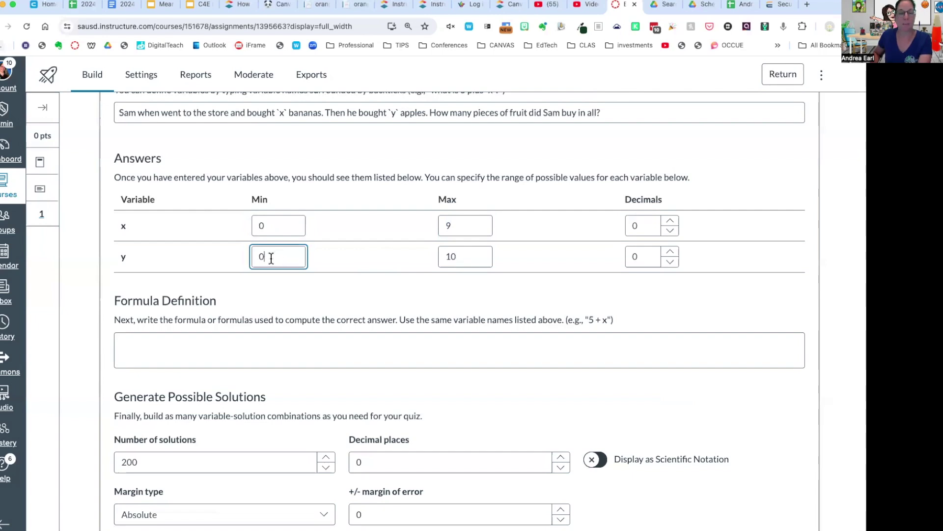
pyautogui.moveTo(271, 258); pyautogui.dragTo(238, 259)
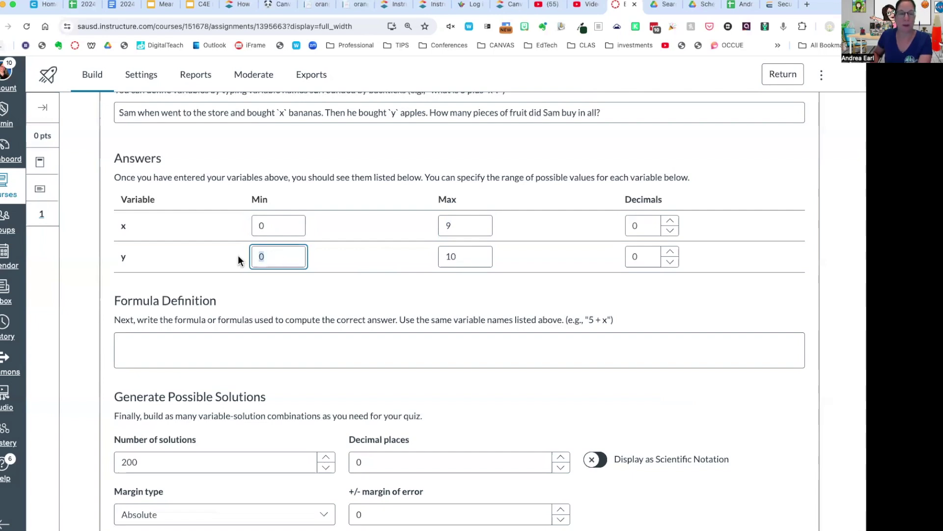
pyautogui.click(461, 256)
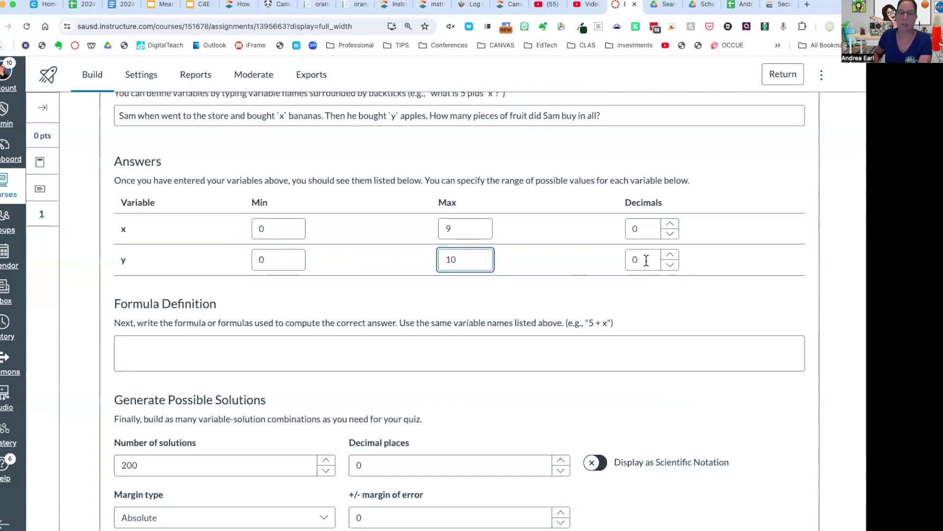
pyautogui.click(646, 260)
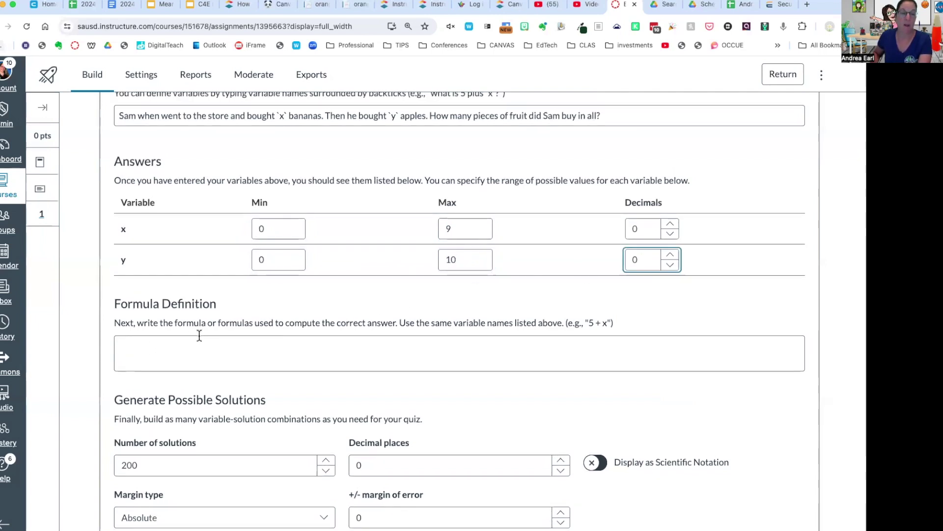
# Enter formula x+y and generate possible solutions, yielding 110 of 200.
pyautogui.click(165, 345)
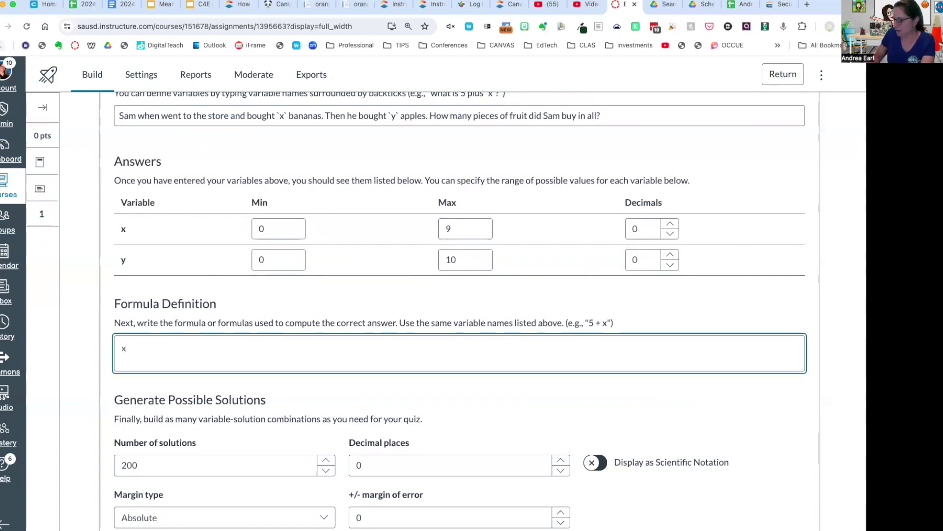
pyautogui.write('x+y')
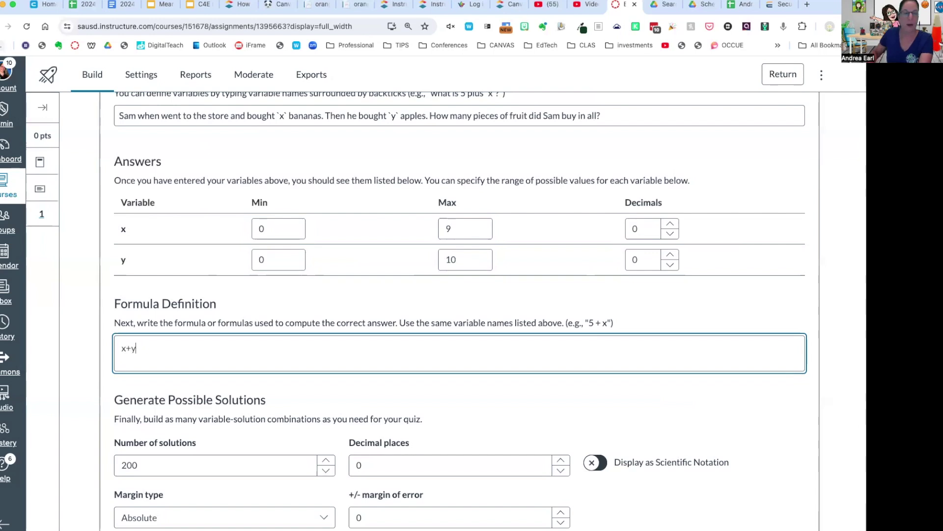
pyautogui.scroll(-3, 239, 341)
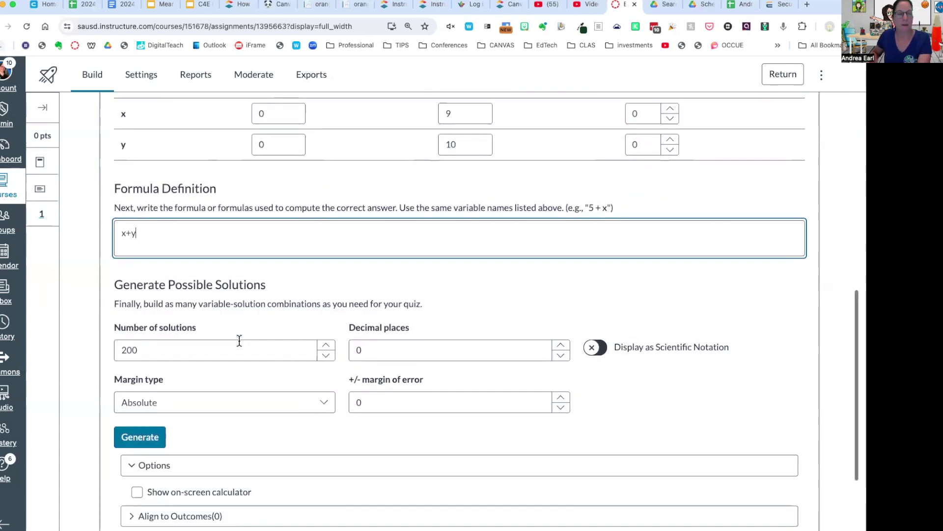
pyautogui.scroll(-1, 239, 341)
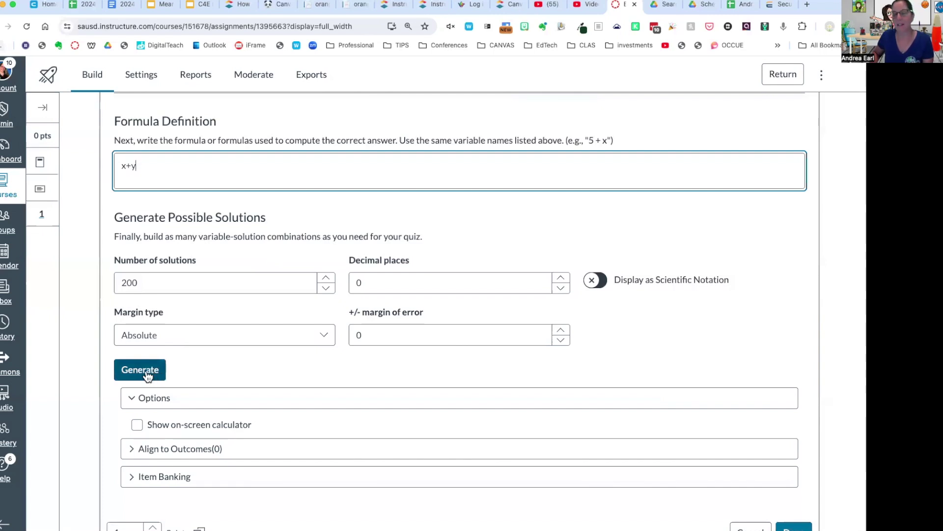
pyautogui.scroll(3, 149, 375)
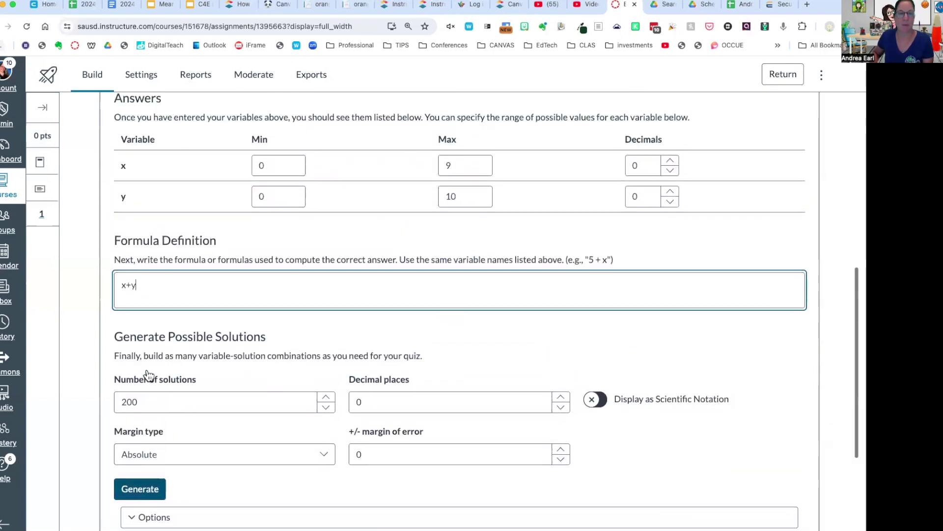
pyautogui.scroll(-3, 149, 375)
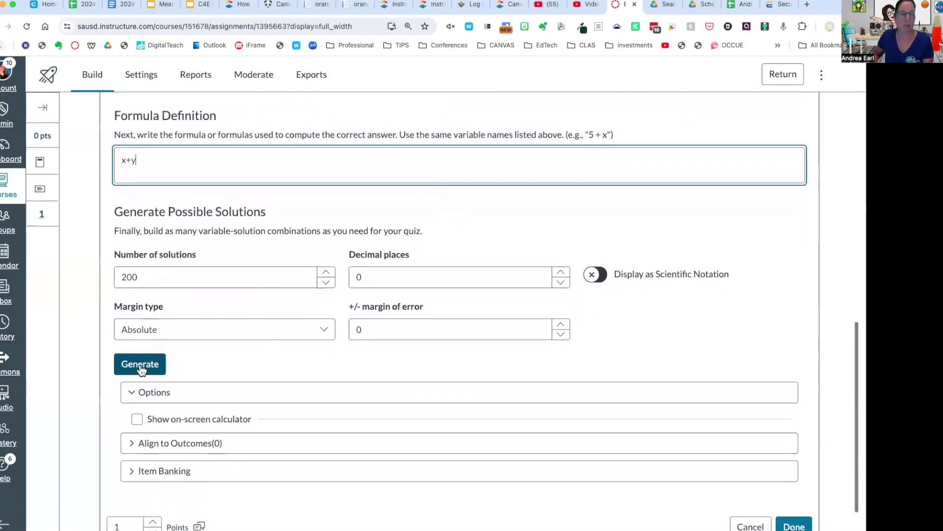
pyautogui.click(142, 368)
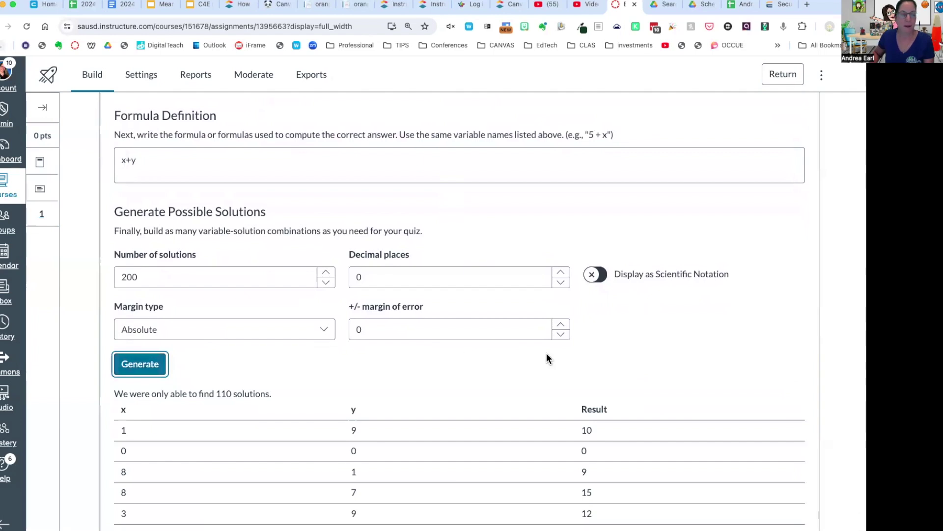
# Review the 110 generated solutions and click Done to save question 1.
pyautogui.moveTo(135, 393); pyautogui.dragTo(238, 393)
pyautogui.scroll(-5, 362, 379)
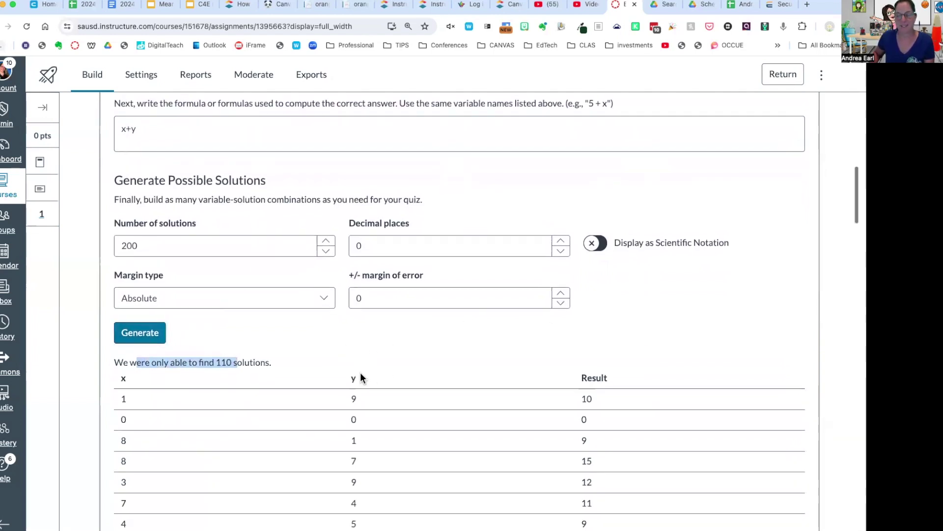
pyautogui.scroll(-1, 361, 377)
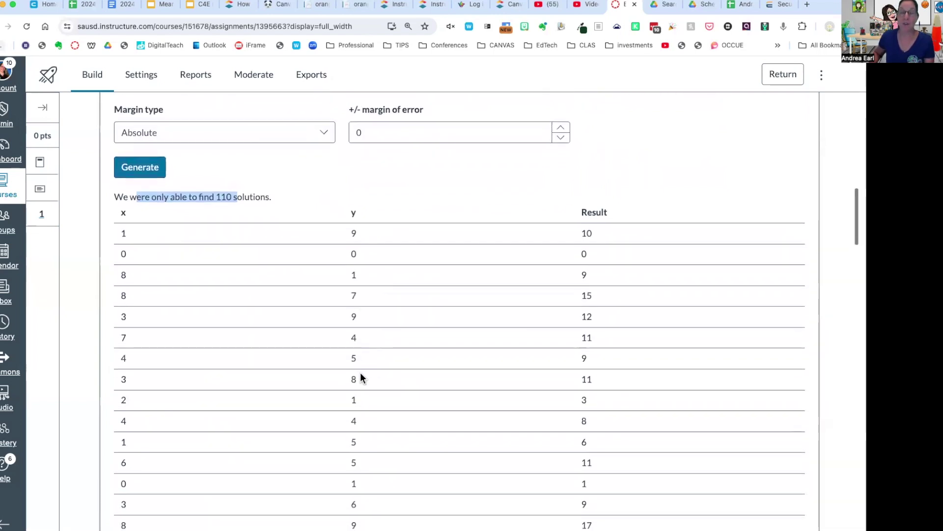
pyautogui.scroll(-1, 361, 377)
pyautogui.scroll(-3, 361, 377)
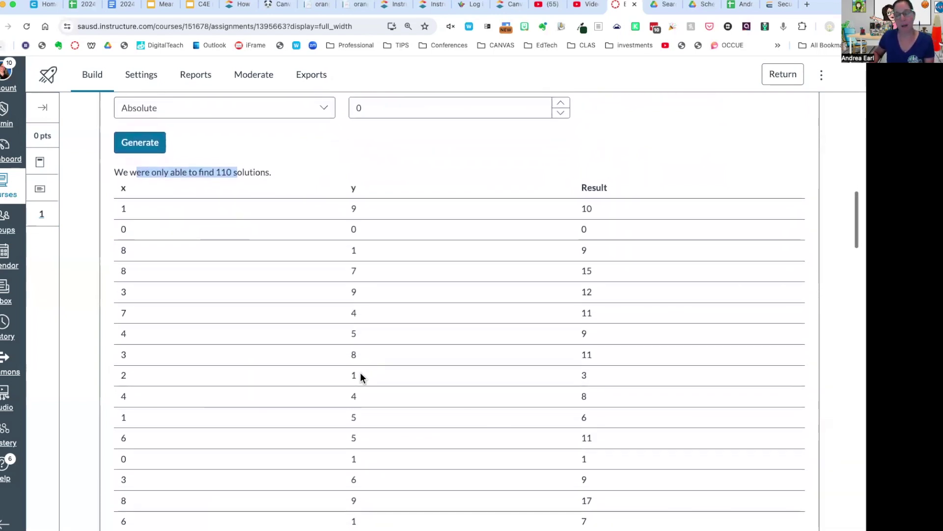
pyautogui.scroll(-5, 360, 377)
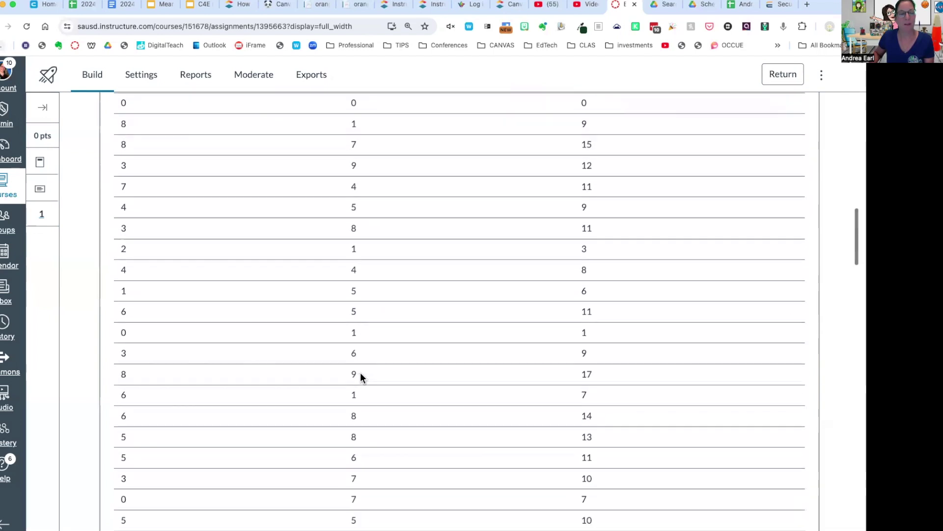
pyautogui.scroll(-7, 360, 376)
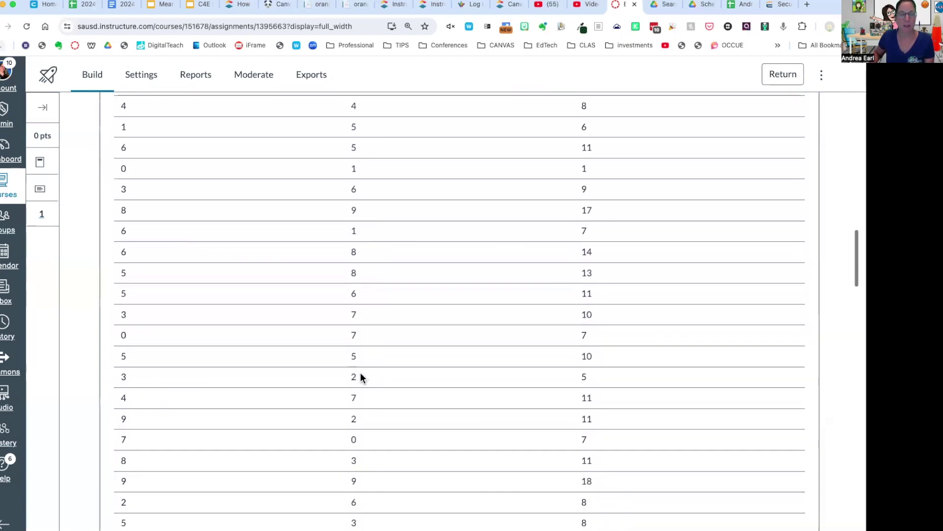
pyautogui.scroll(-20, 361, 378)
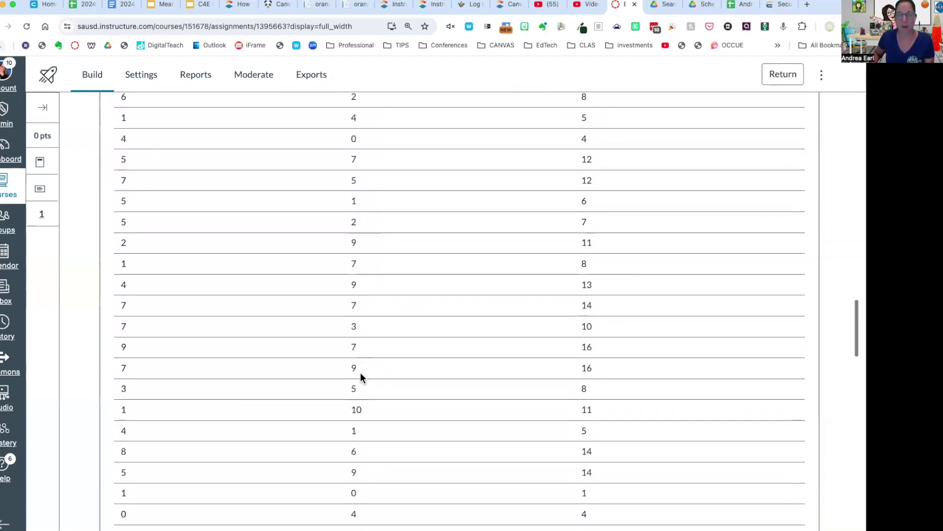
pyautogui.scroll(-20, 361, 378)
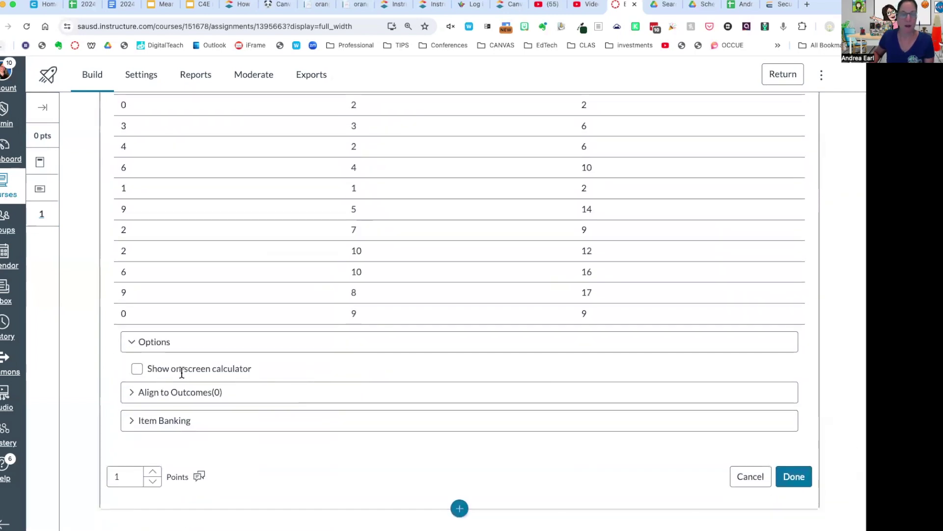
pyautogui.click(793, 477)
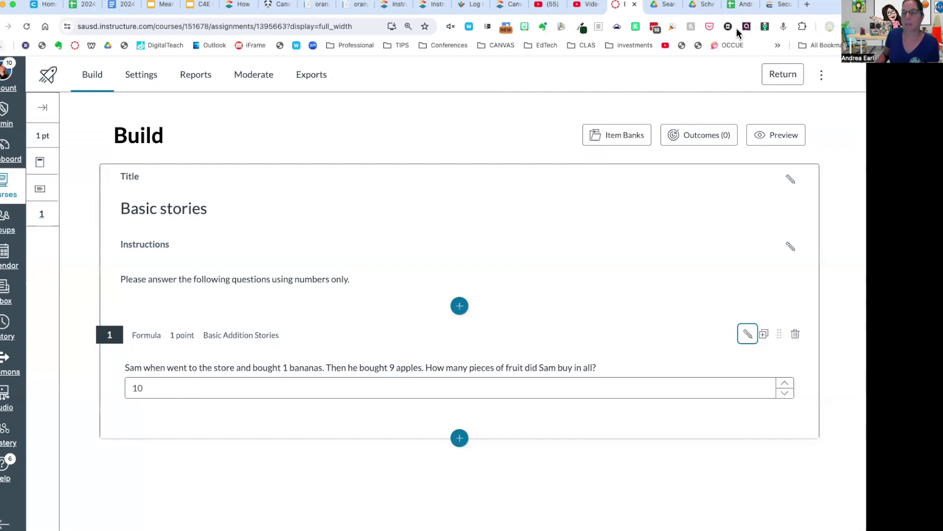
pyautogui.click(772, 137)
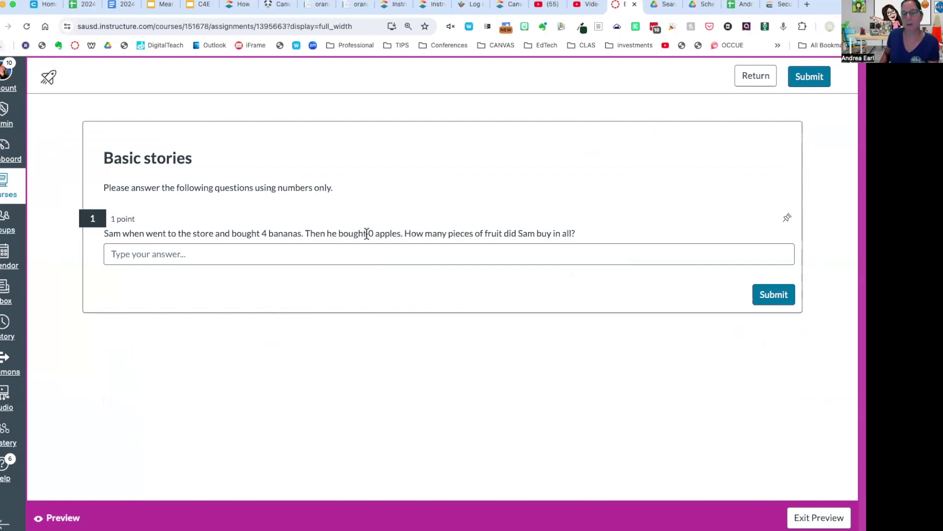
pyautogui.click(642, 257)
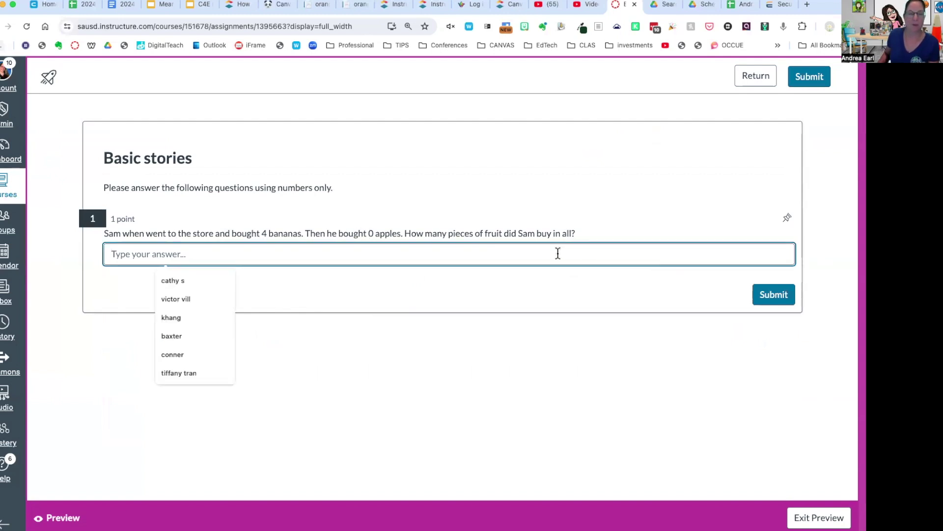
pyautogui.write('4')
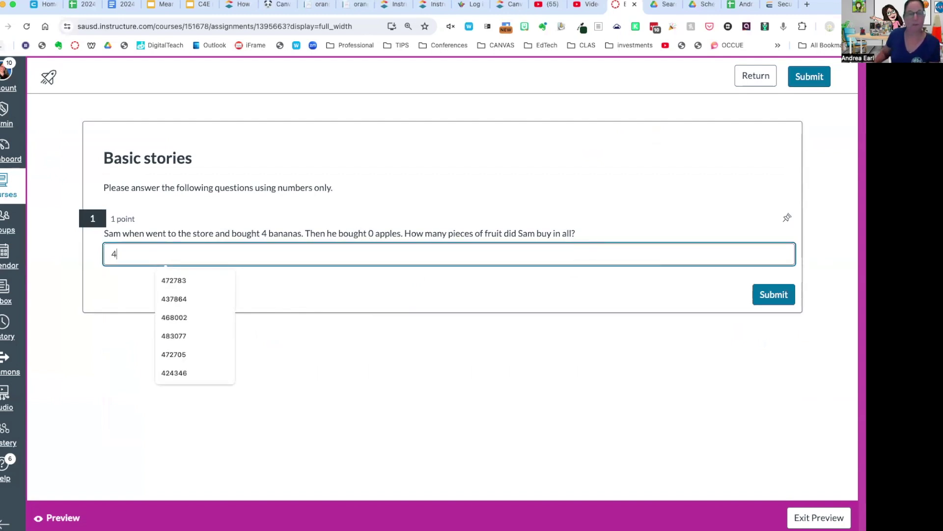
pyautogui.click(770, 294)
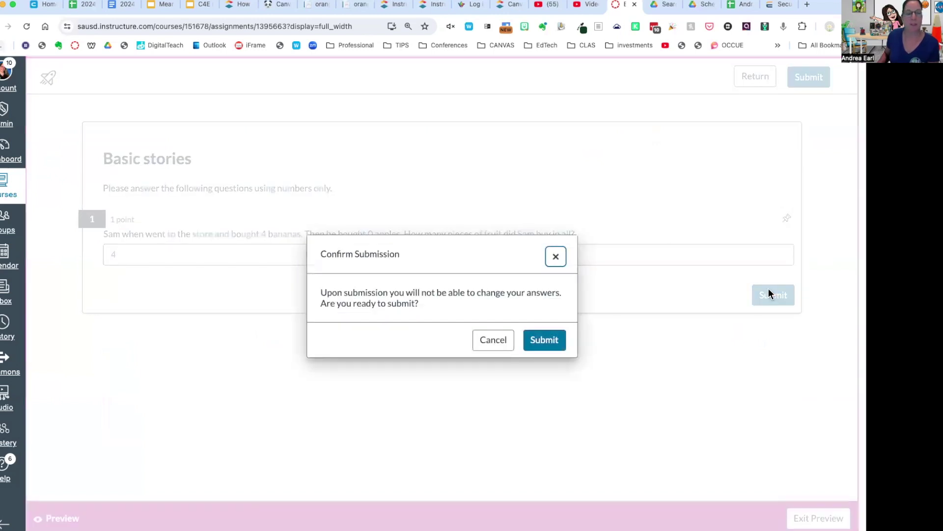
pyautogui.click(545, 344)
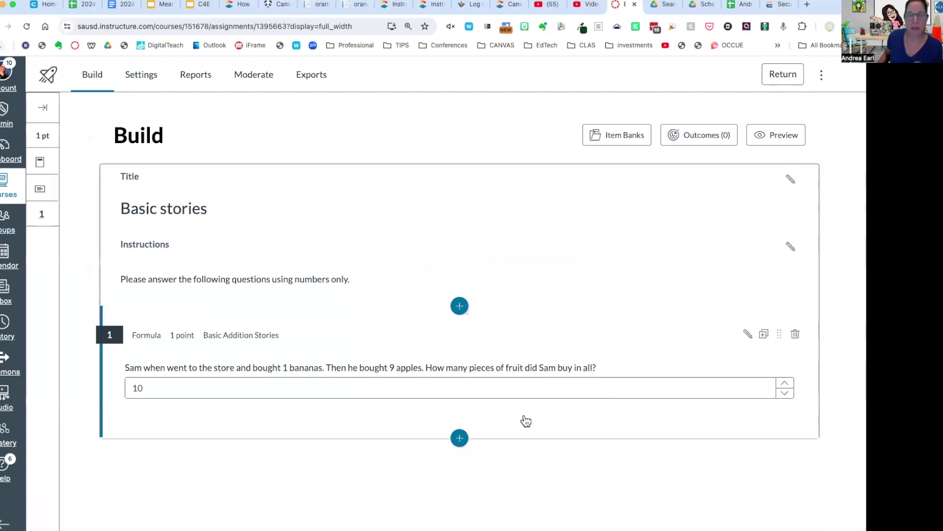
# Duplicate question 1 and replace its story with the oranges-and-peaches version.
pyautogui.click(765, 335)
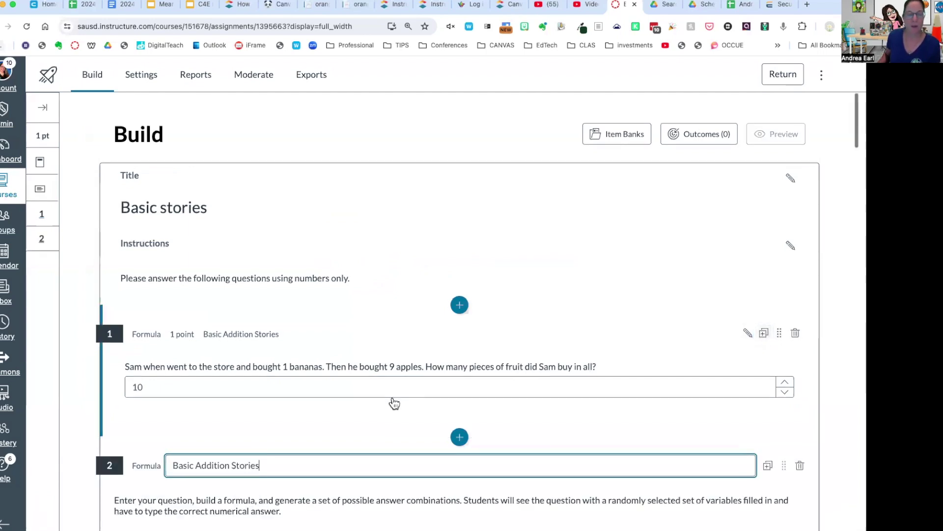
pyautogui.scroll(-4, 392, 400)
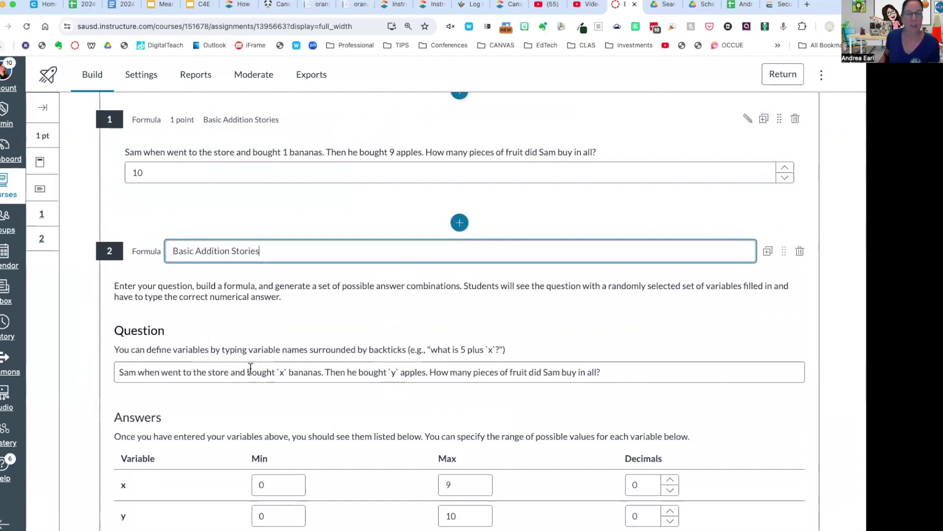
pyautogui.click(216, 373)
pyautogui.click(122, 427)
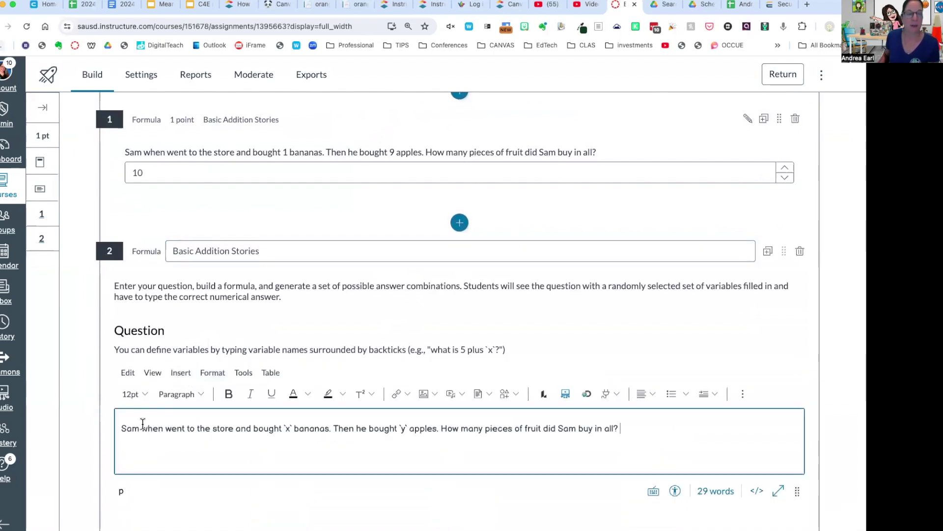
pyautogui.hotkey('ctrl', 'a')
pyautogui.write('Samantha when went to the store and bought `x` oranges. Then she bought `y` peaches. How many pieces of fruit did Samantha buy altogether?')
# Check the new story's character name, 'oranges' and 'altogether' wording.
pyautogui.moveTo(121, 428); pyautogui.dragTo(206, 427)
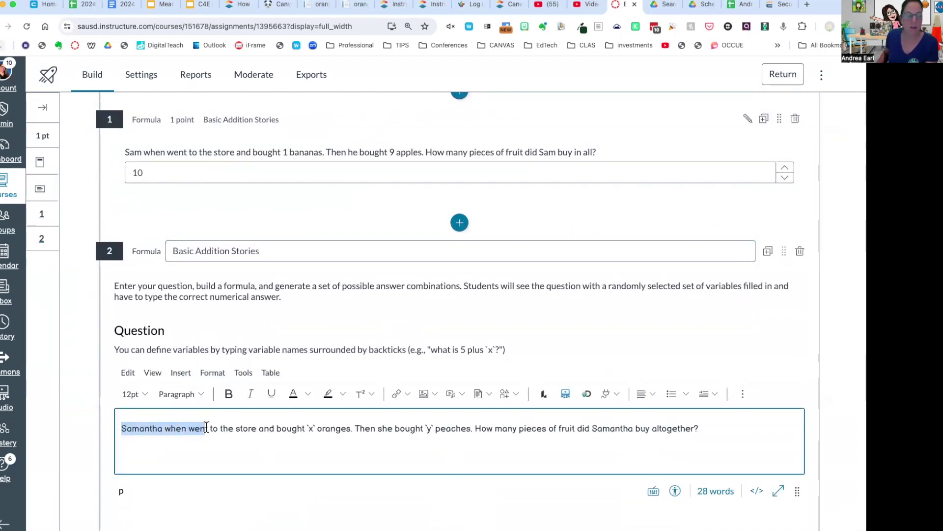
pyautogui.moveTo(316, 429); pyautogui.dragTo(354, 429)
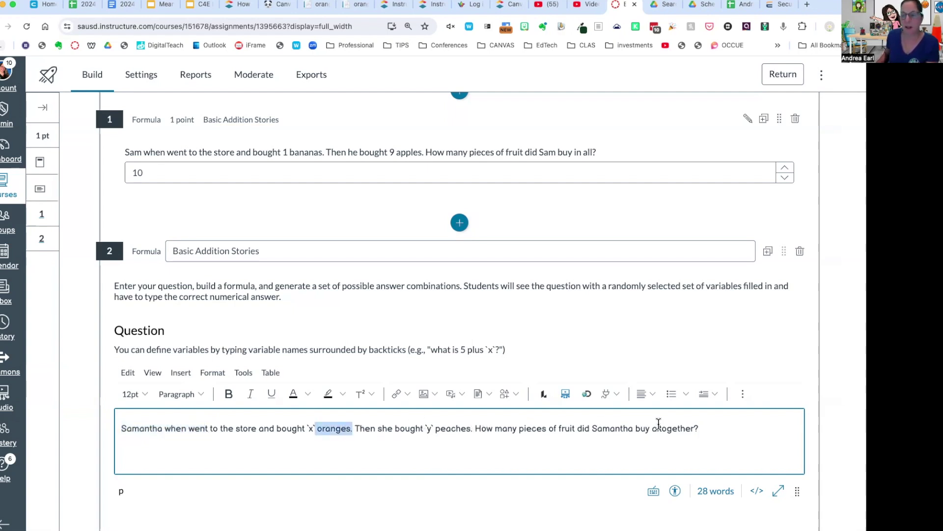
pyautogui.moveTo(652, 429); pyautogui.dragTo(695, 428)
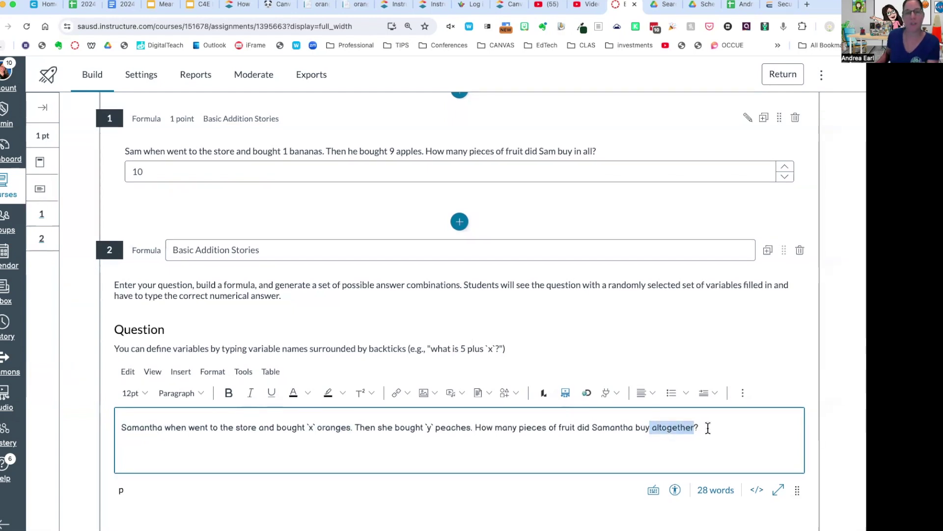
pyautogui.click(708, 428)
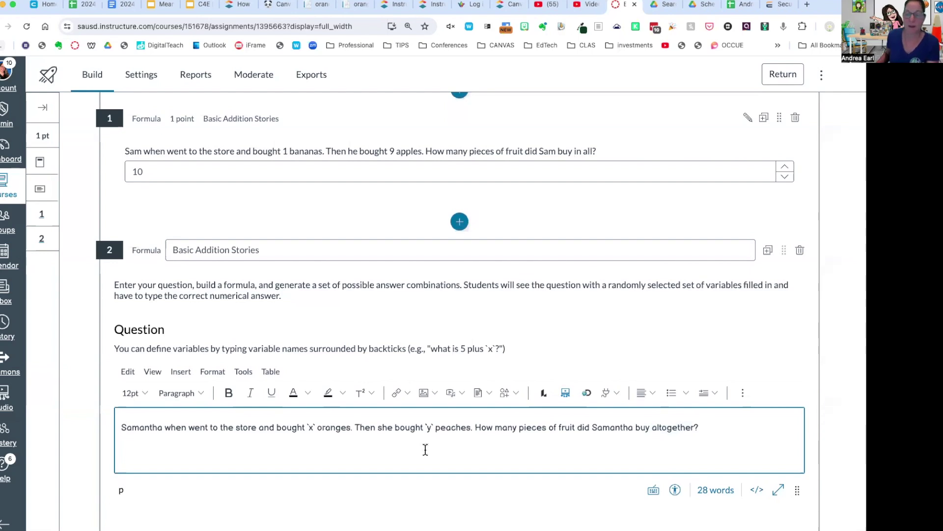
pyautogui.scroll(-5, 425, 450)
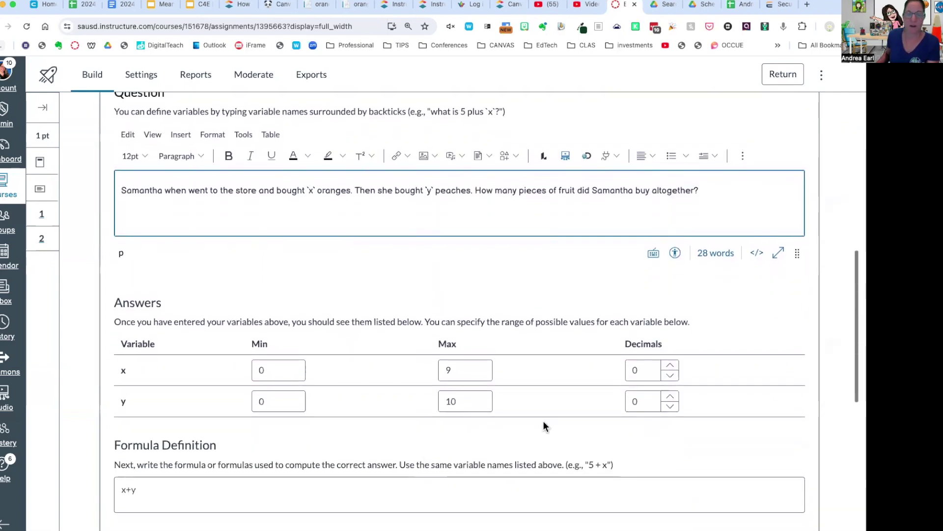
pyautogui.click(271, 374)
# Set x's range to 2–12, keeping y at 0–10.
pyautogui.moveTo(273, 244); pyautogui.dragTo(255, 246)
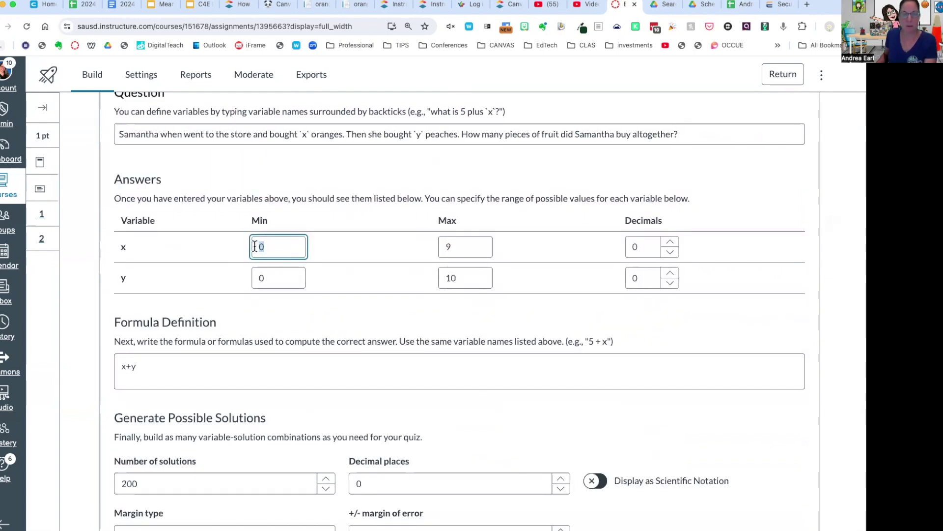
pyautogui.write('2')
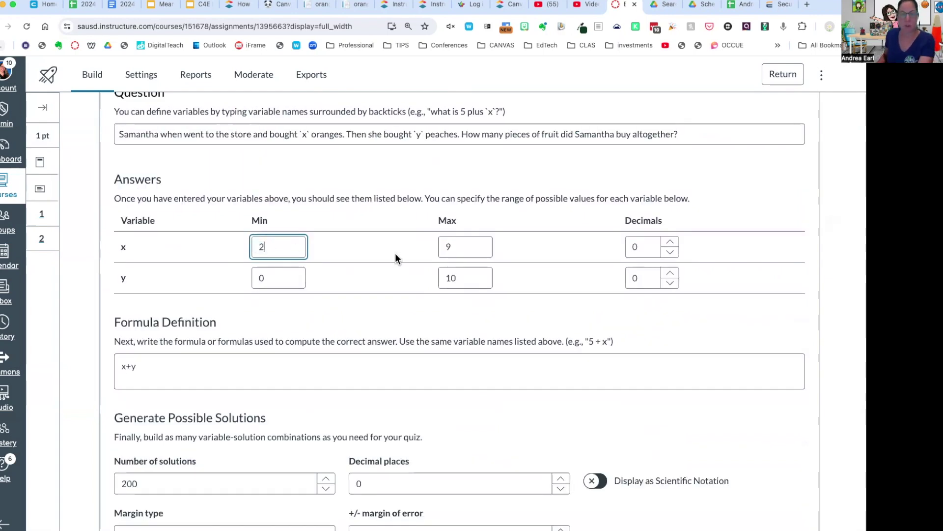
pyautogui.doubleClick(445, 246)
pyautogui.write('12')
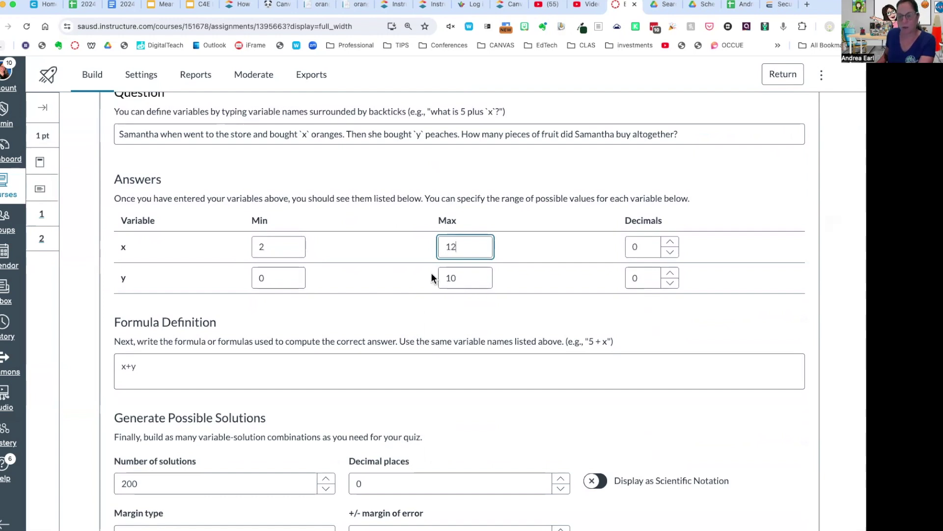
pyautogui.click(271, 278)
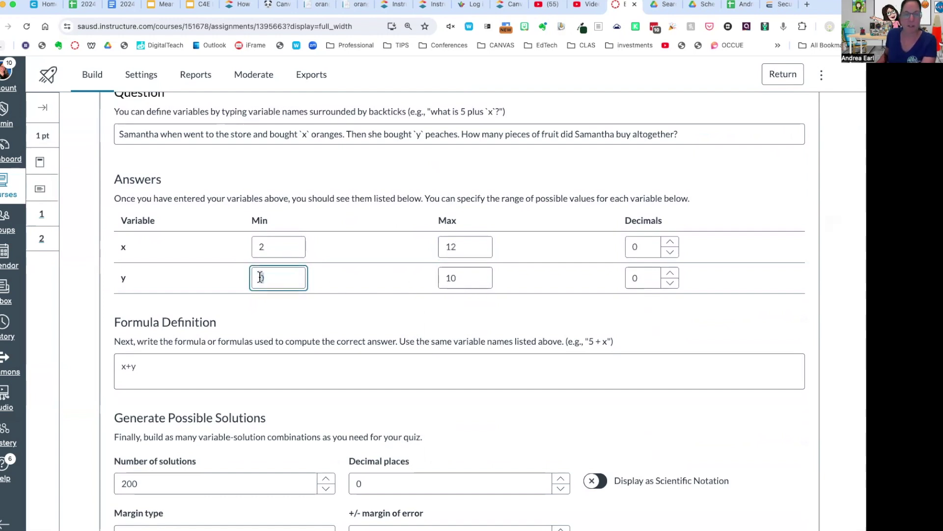
pyautogui.click(475, 276)
# Generate question 2's 121 solutions and save it.
pyautogui.scroll(-3, 209, 418)
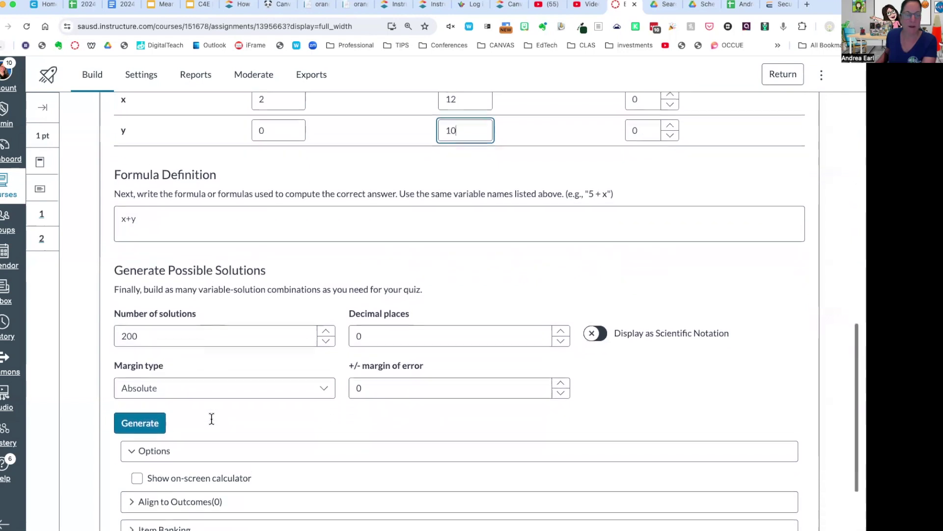
pyautogui.click(140, 418)
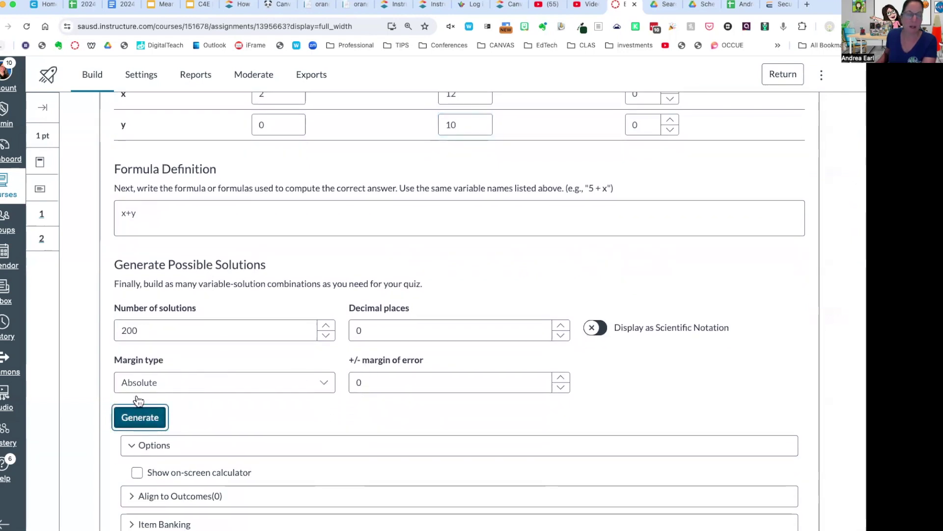
pyautogui.scroll(-3, 226, 371)
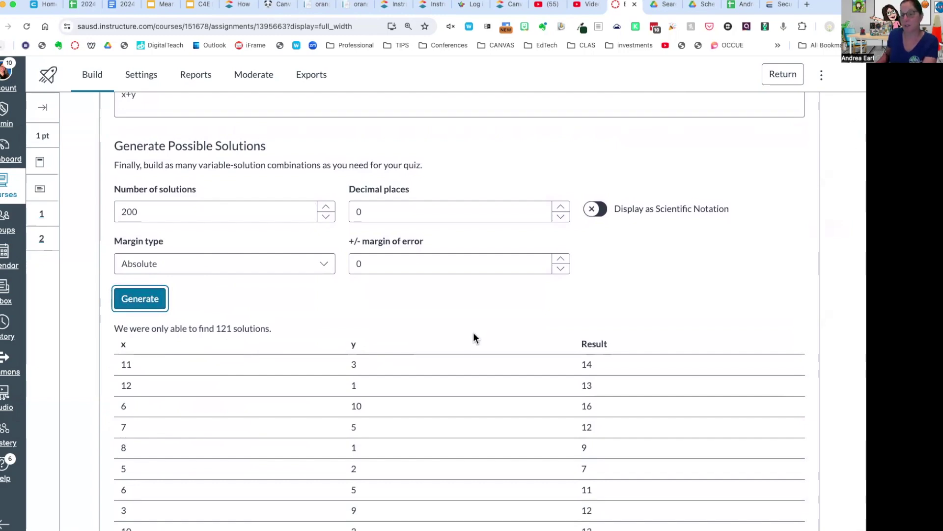
pyautogui.scroll(-8, 474, 336)
pyautogui.scroll(-20, 473, 332)
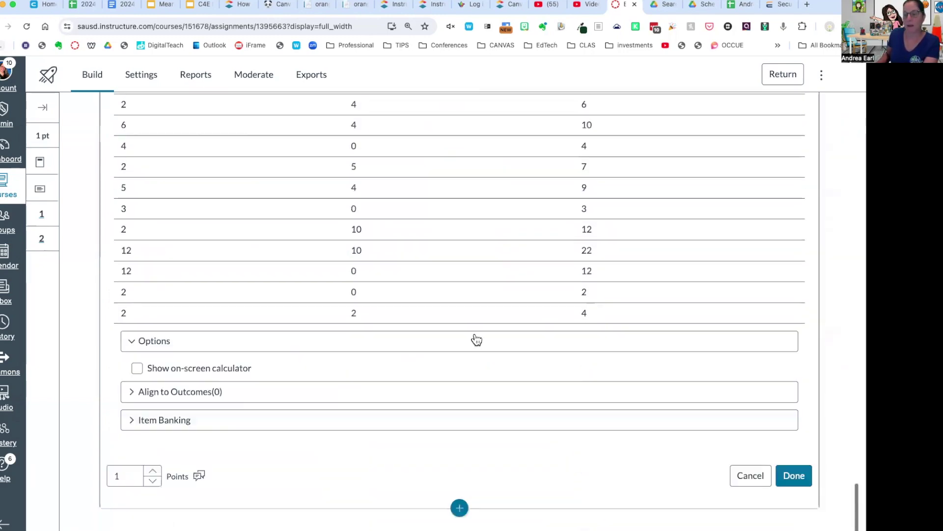
pyautogui.click(795, 476)
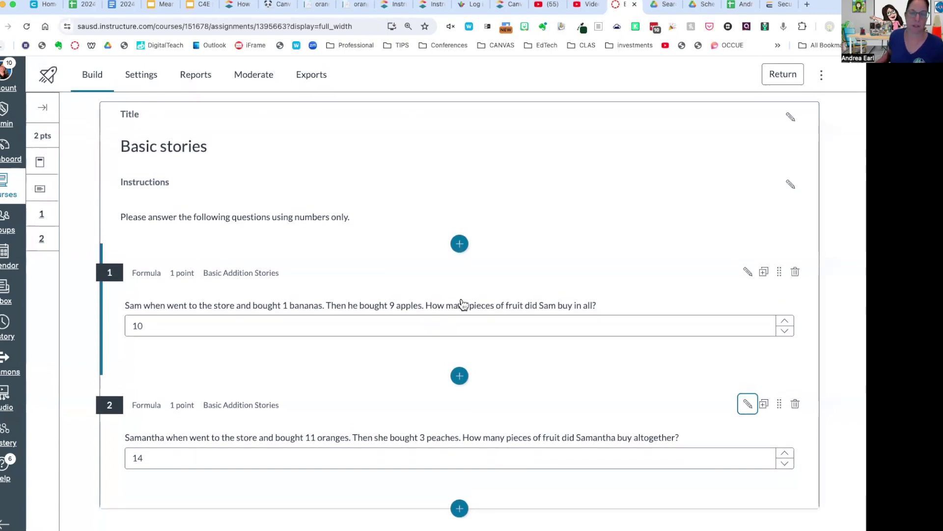
# Scroll down to the save control below question 2, the second 1-point fruit-addition Formula question.
pyautogui.scroll(-1, 493, 376)
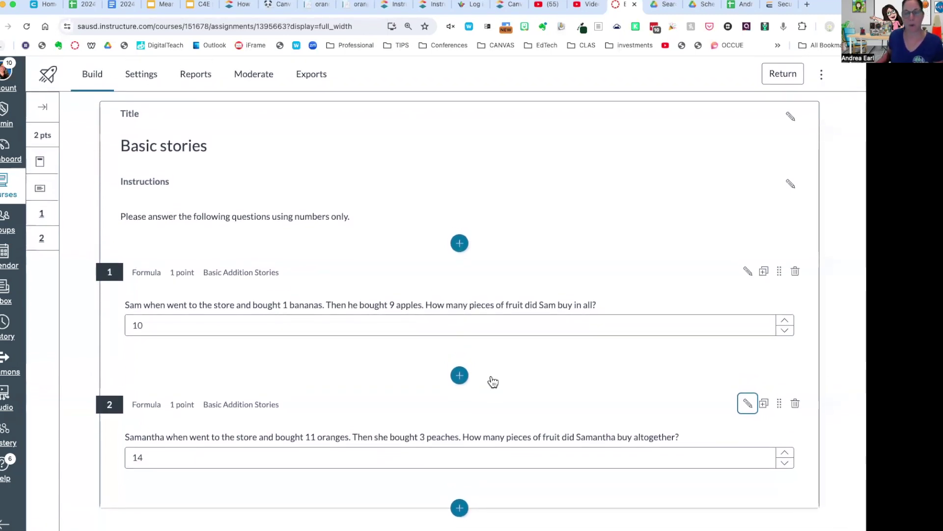
# Add Formula question 3 titled 'linear equation' with the pasted plumber cost story.
pyautogui.click(459, 508)
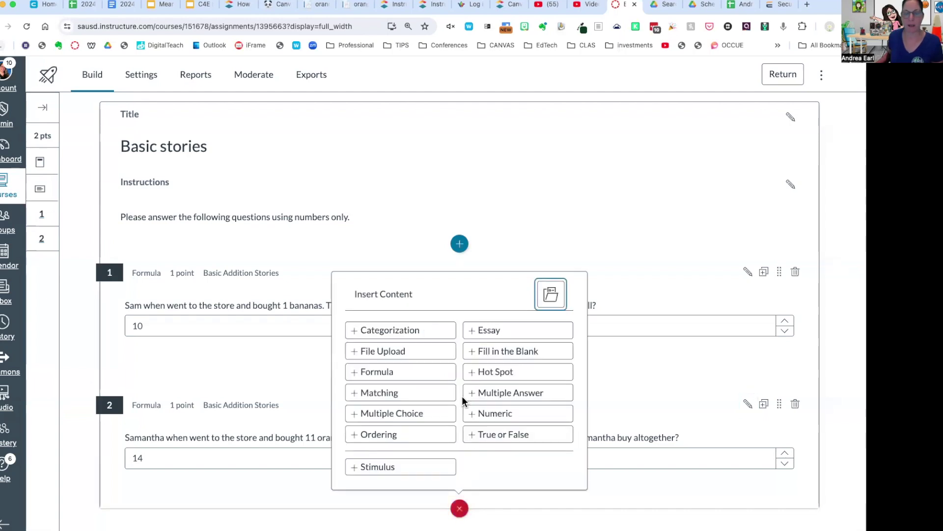
pyautogui.click(413, 371)
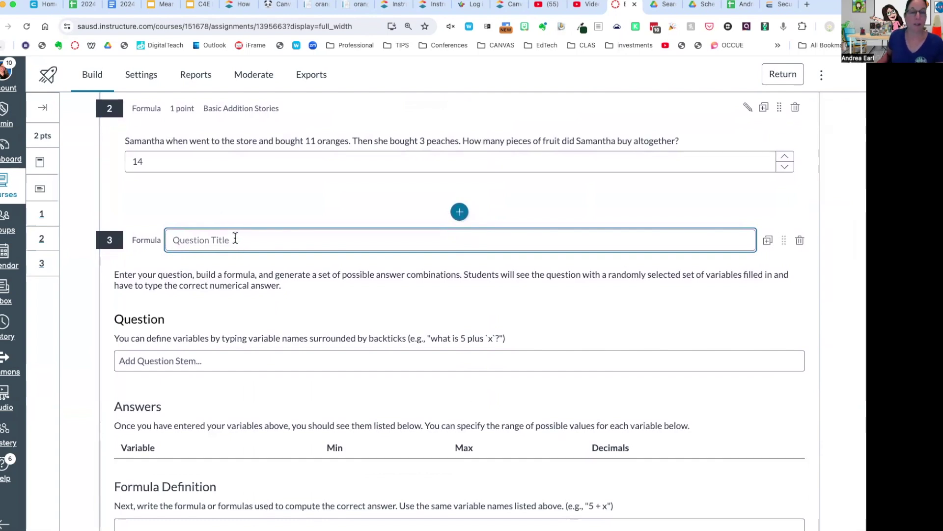
pyautogui.write('linear equation')
pyautogui.click(259, 361)
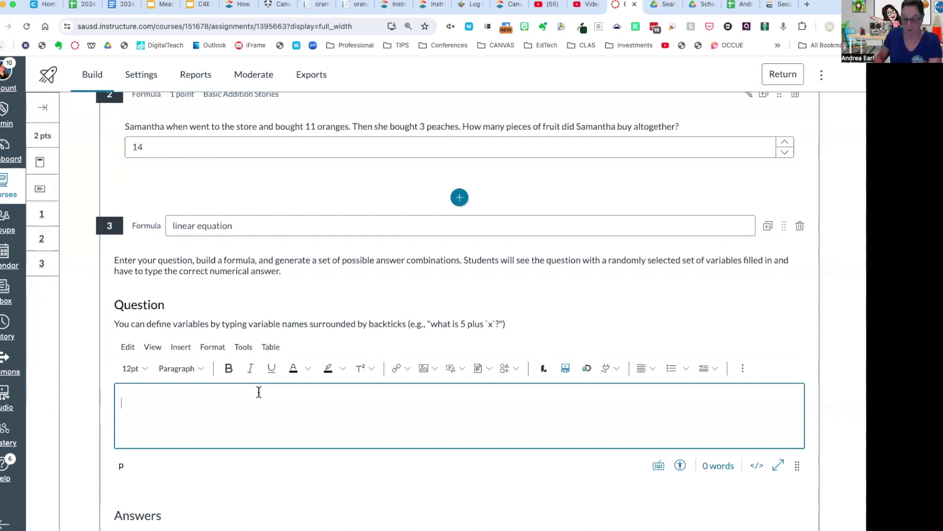
pyautogui.write('My plumber charges $150 for the service call and $75 per hour. What will the total cost be if he works for x hours.')
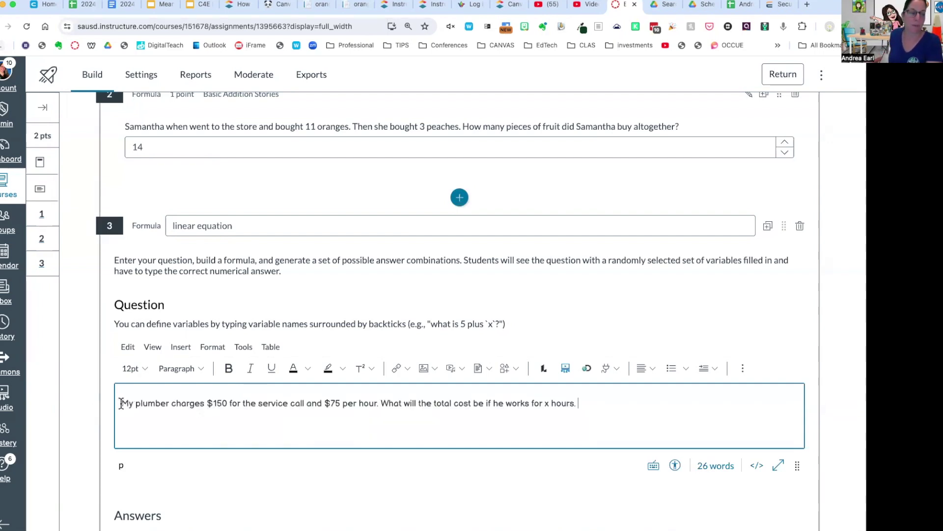
# Wrap the hours in backticks as `x` so it becomes a variable in the Answers table.
pyautogui.moveTo(121, 403); pyautogui.dragTo(356, 401)
pyautogui.click(302, 404)
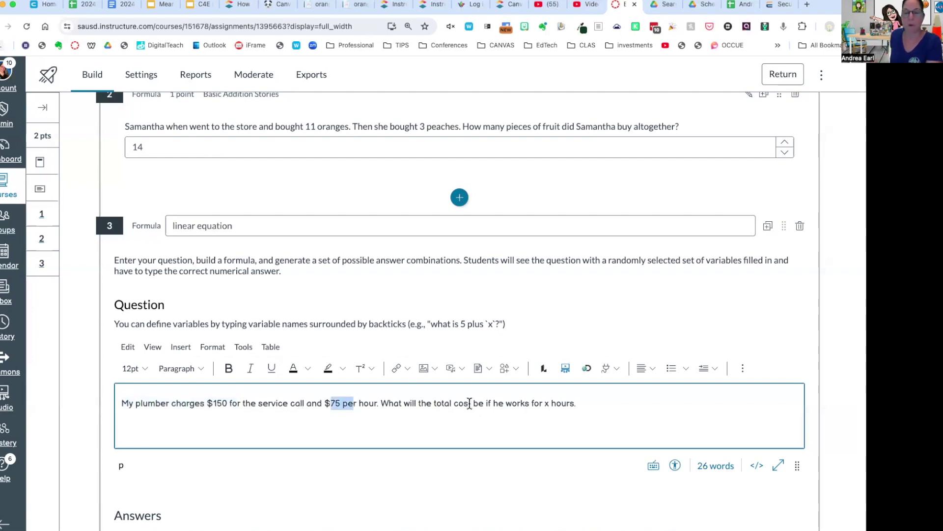
pyautogui.click(550, 403)
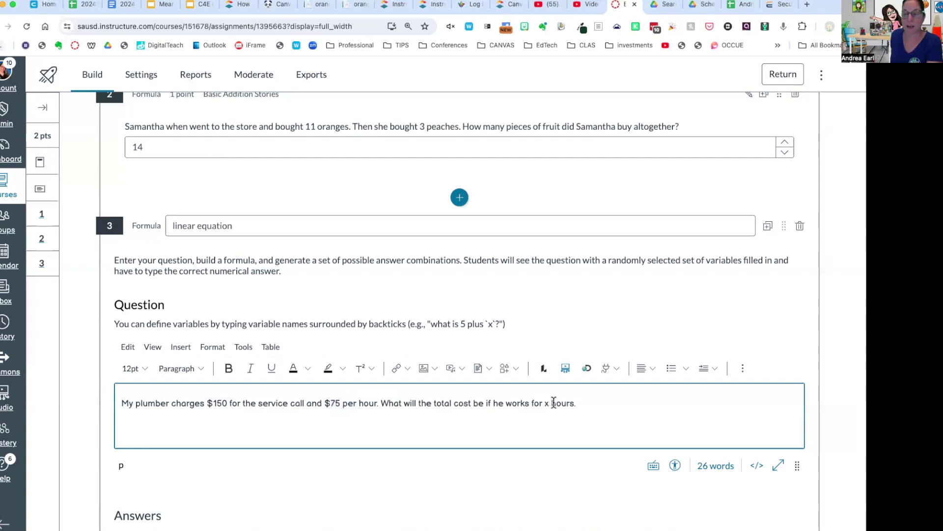
pyautogui.write('`')
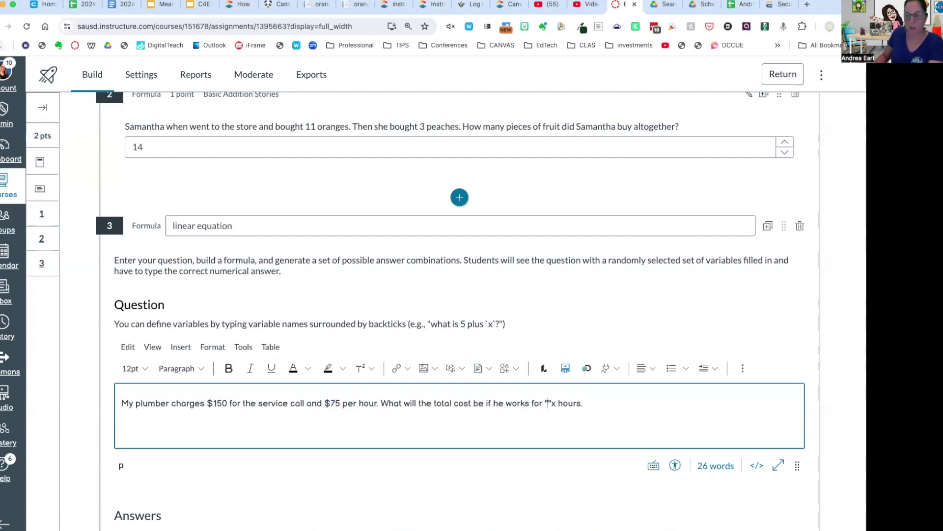
pyautogui.press('BackSpace')
pyautogui.press('BackSpace')
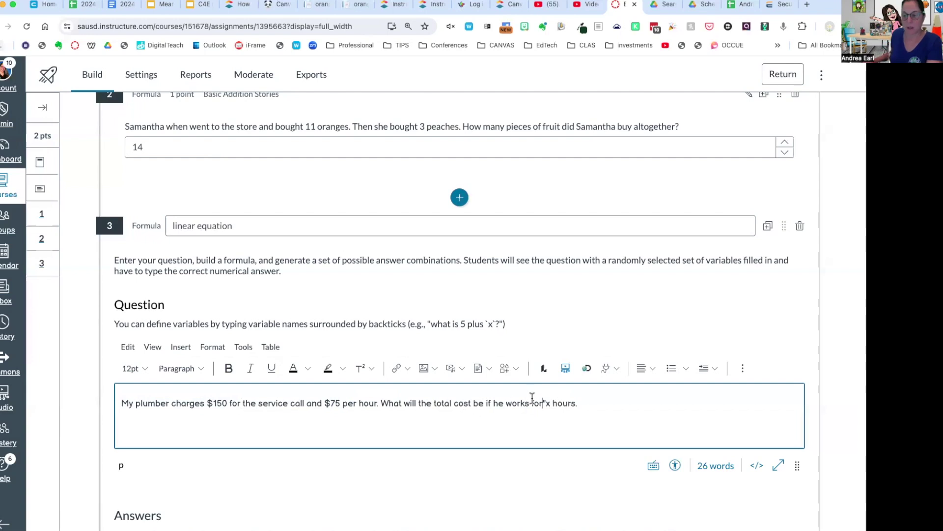
pyautogui.write('`')
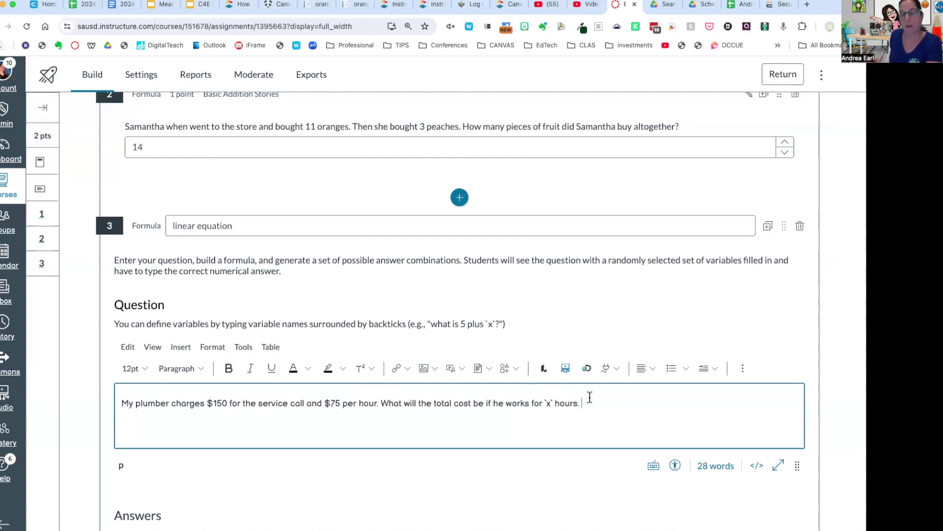
pyautogui.scroll(-2, 590, 397)
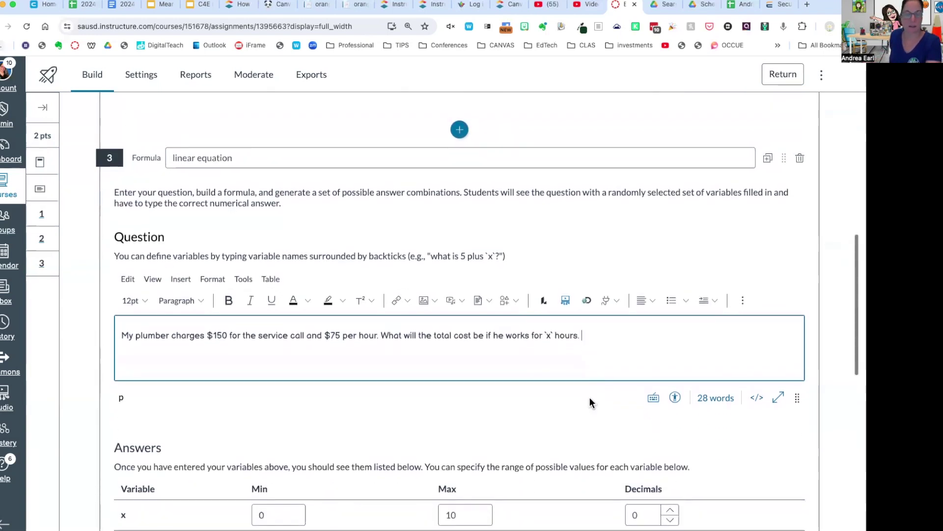
pyautogui.scroll(-3, 590, 397)
# Limit the x variable to a minimum of 1 and a maximum of 6.
pyautogui.click(278, 413)
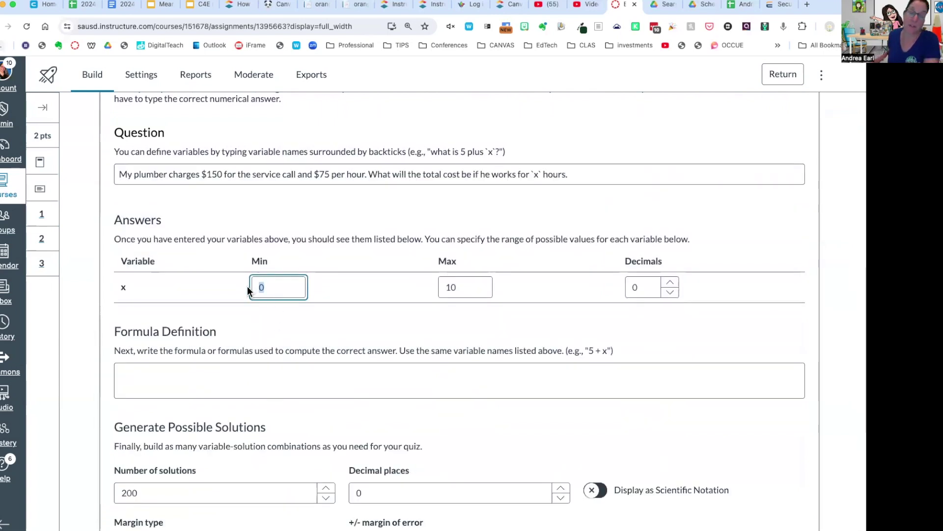
pyautogui.moveTo(248, 286); pyautogui.dragTo(278, 283)
pyautogui.write('1')
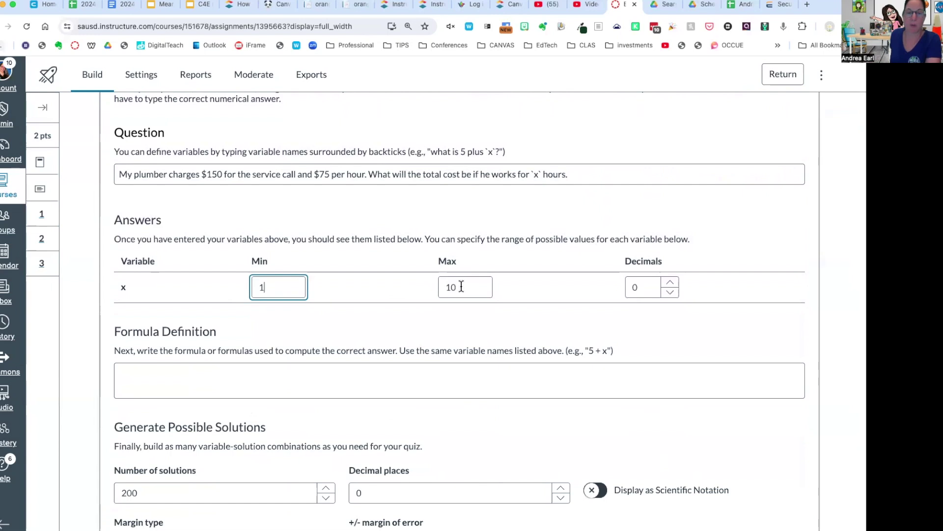
pyautogui.moveTo(460, 286); pyautogui.dragTo(438, 287)
pyautogui.write('4')
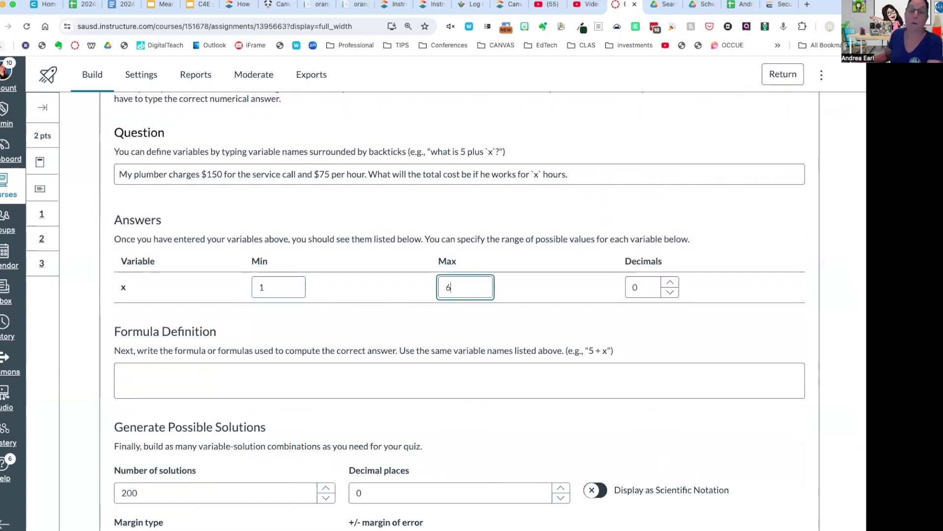
# Enter the formula x(75) +150 = and try to generate solutions, which Canvas rejects as invalid.
pyautogui.scroll(-1, 413, 304)
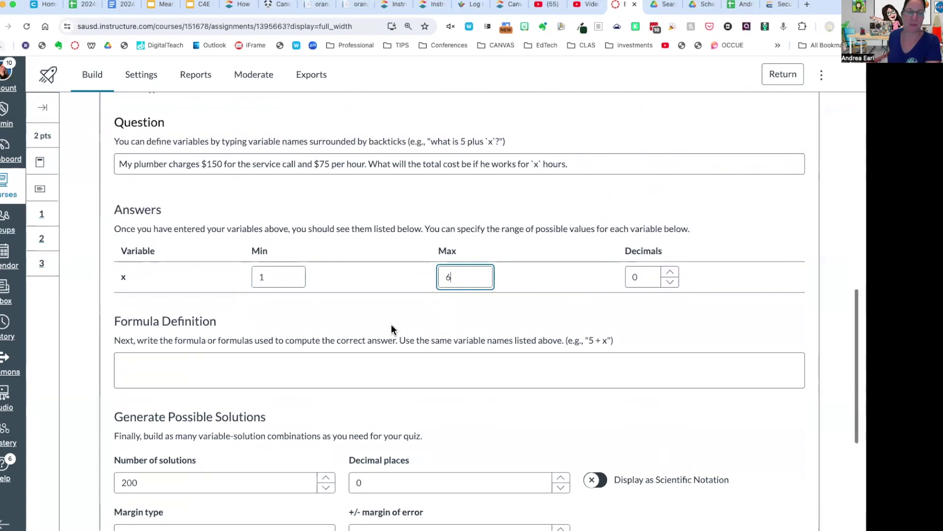
pyautogui.click(248, 366)
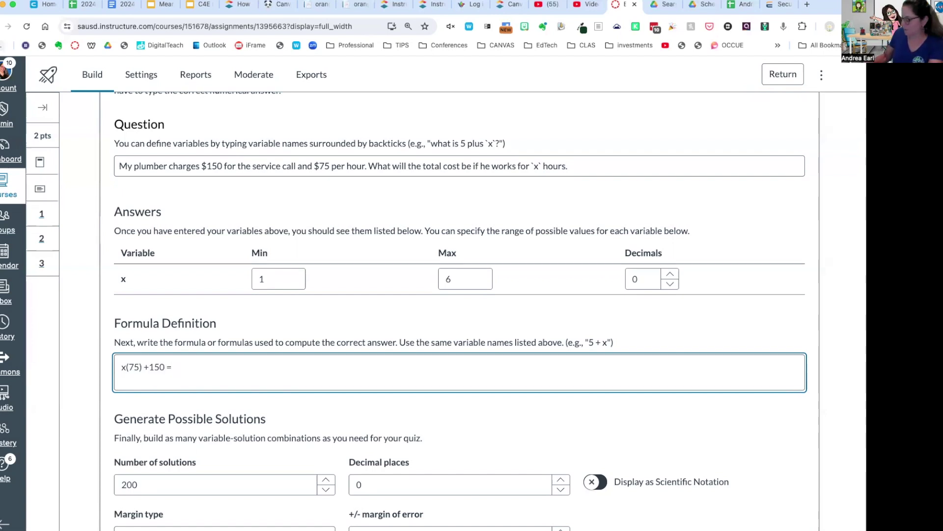
pyautogui.scroll(-5, 221, 375)
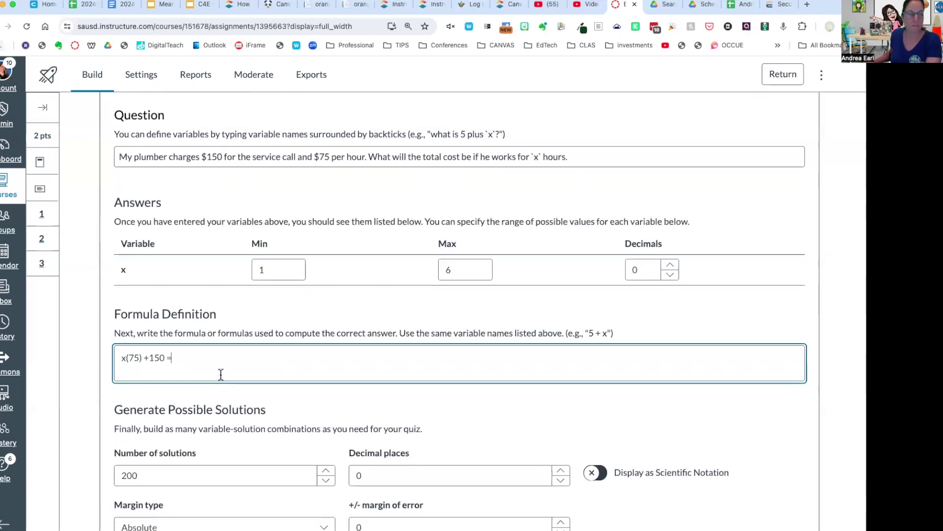
pyautogui.click(151, 427)
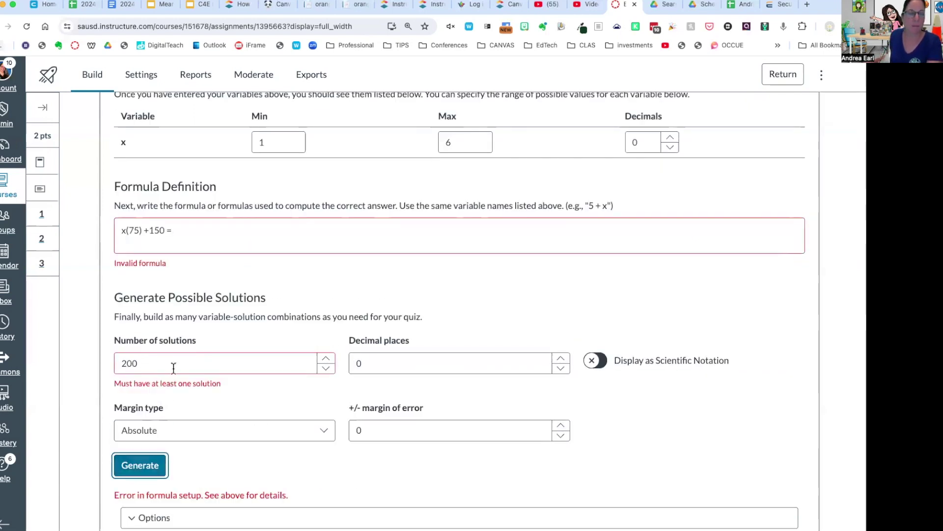
# Fix the formula to x*75 +150, generate six solutions (5 hours costs 525), and save.
pyautogui.click(187, 231)
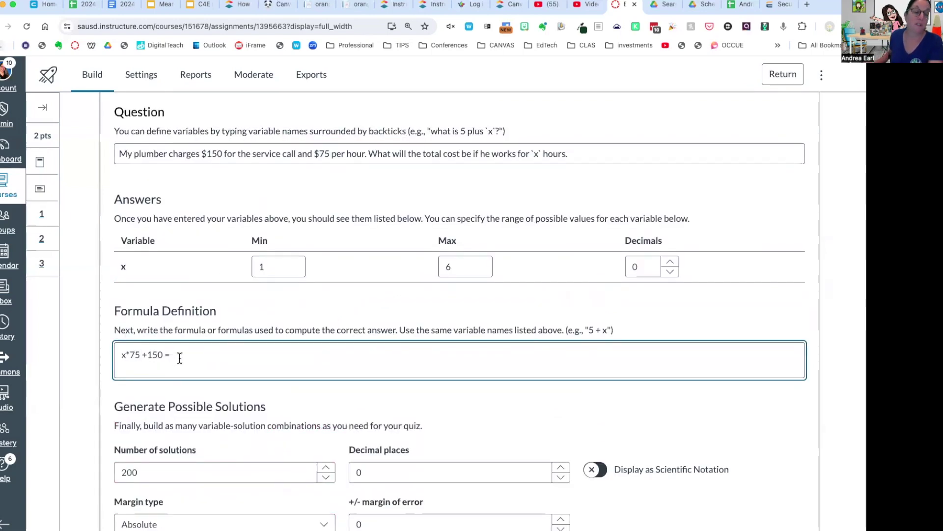
pyautogui.scroll(-4, 201, 354)
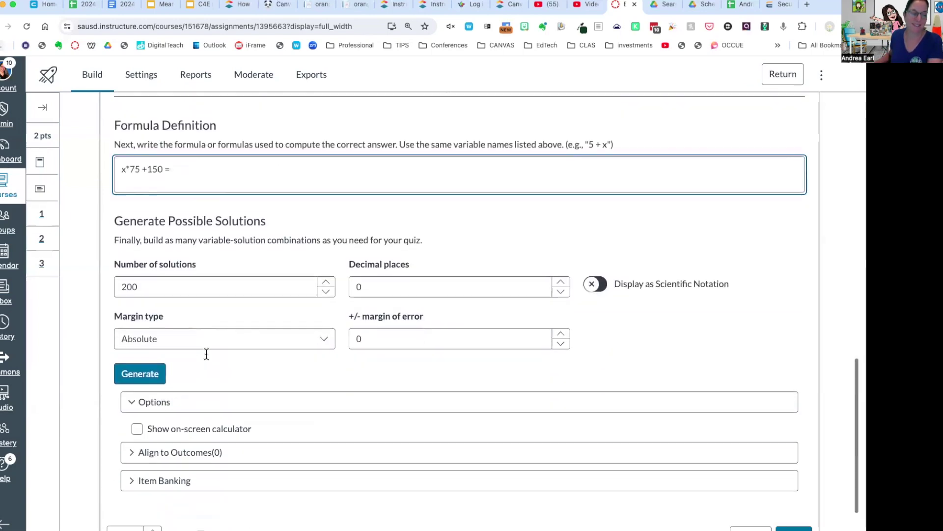
pyautogui.click(140, 373)
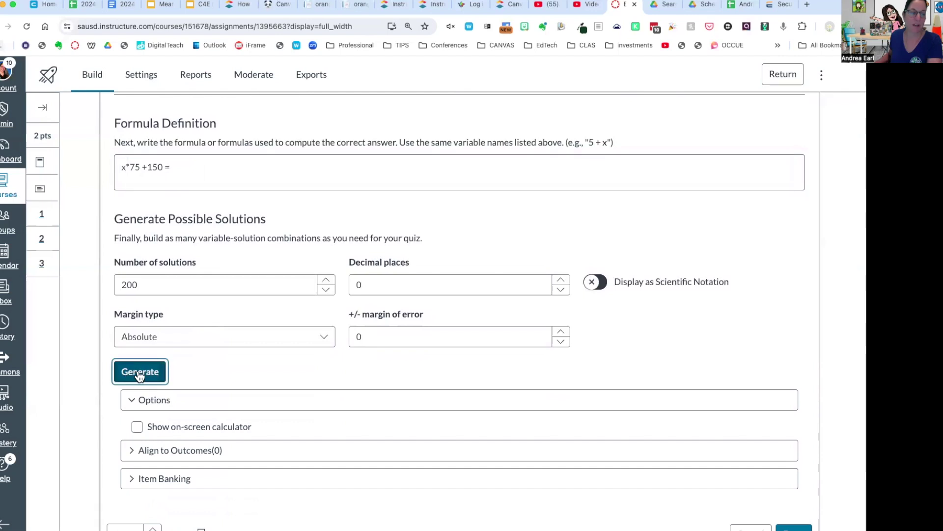
pyautogui.click(167, 300)
pyautogui.click(180, 166)
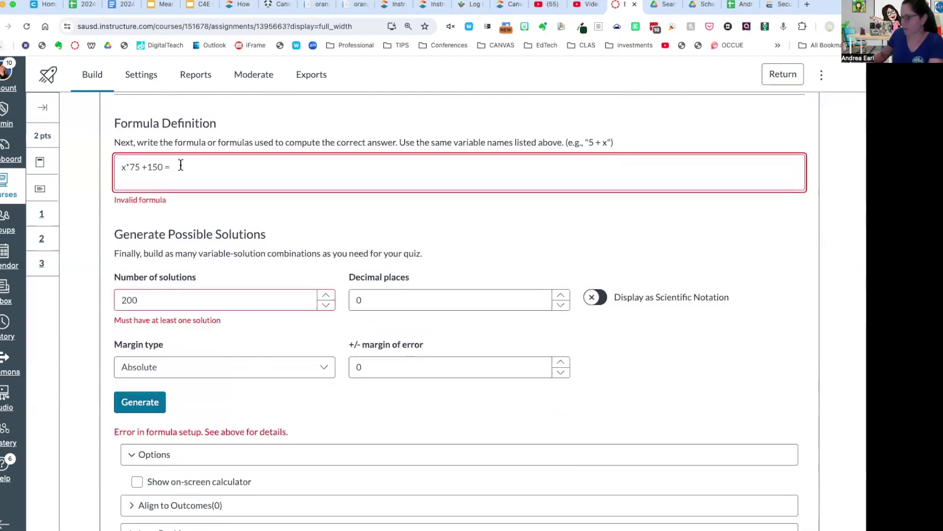
pyautogui.press('BackSpace')
pyautogui.press('BackSpace')
pyautogui.click(141, 372)
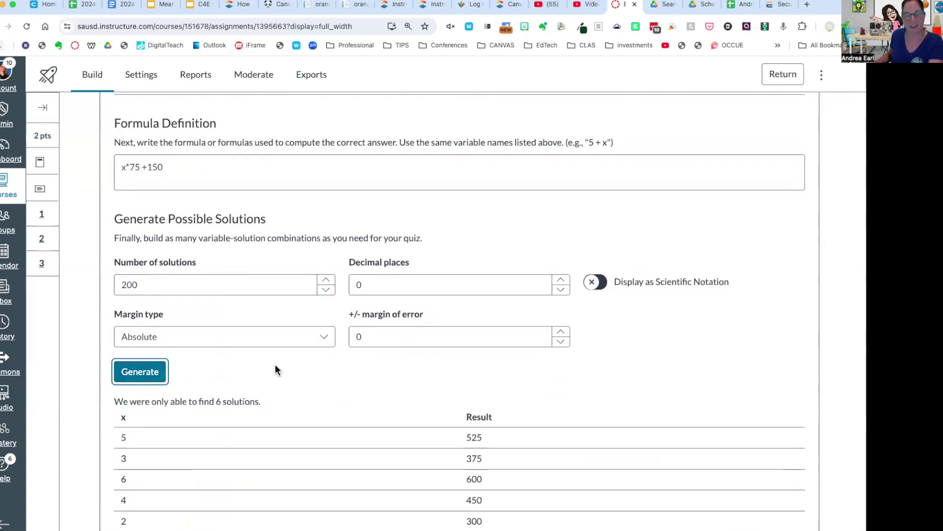
pyautogui.scroll(-1, 275, 364)
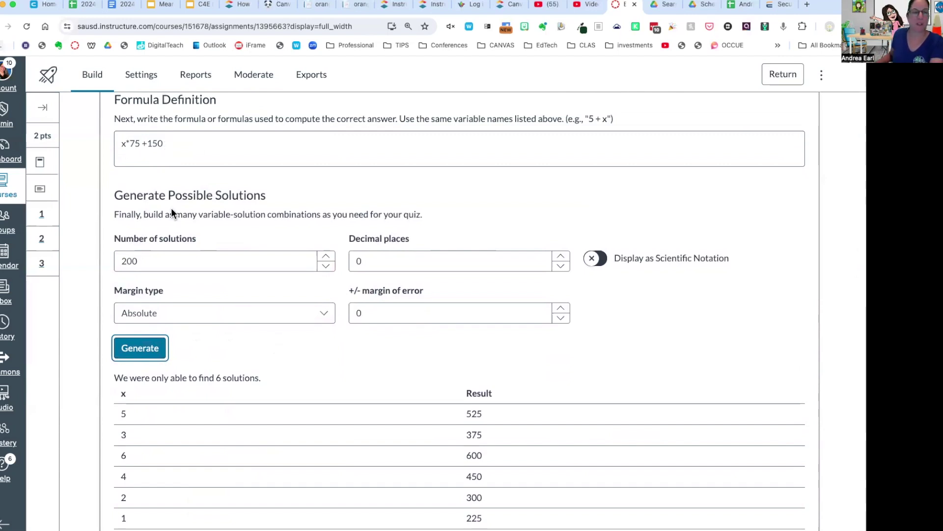
pyautogui.scroll(-4, 415, 340)
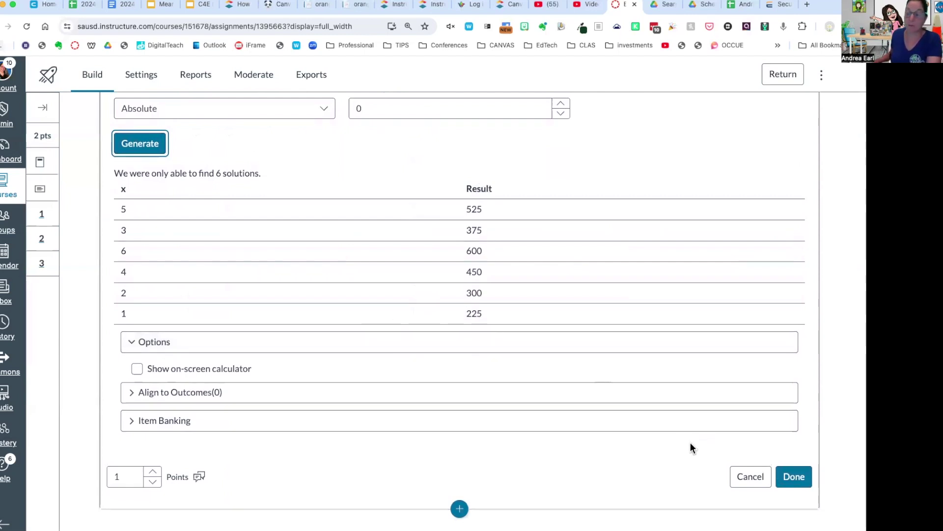
pyautogui.click(795, 477)
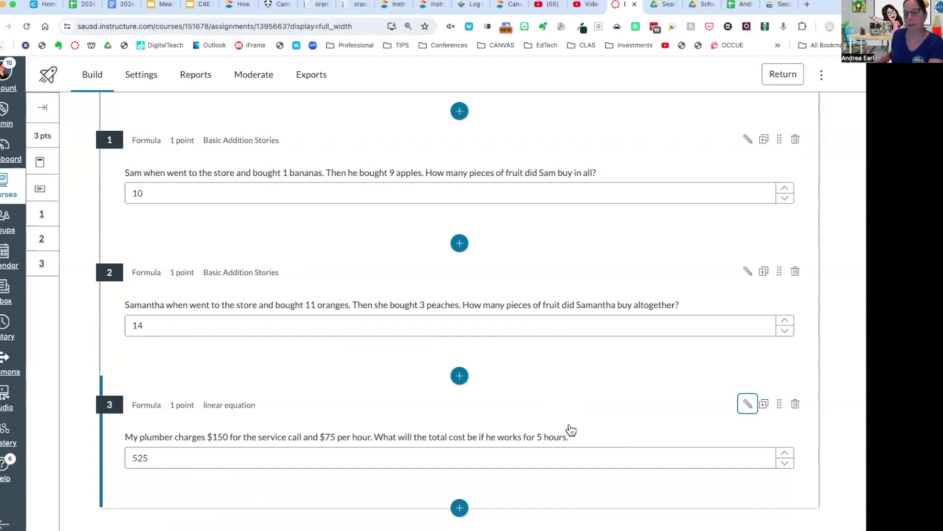
# Reopen question 3 showing its plumber story, x from 1 to 6, and formula x*75 +150.
pyautogui.click(746, 405)
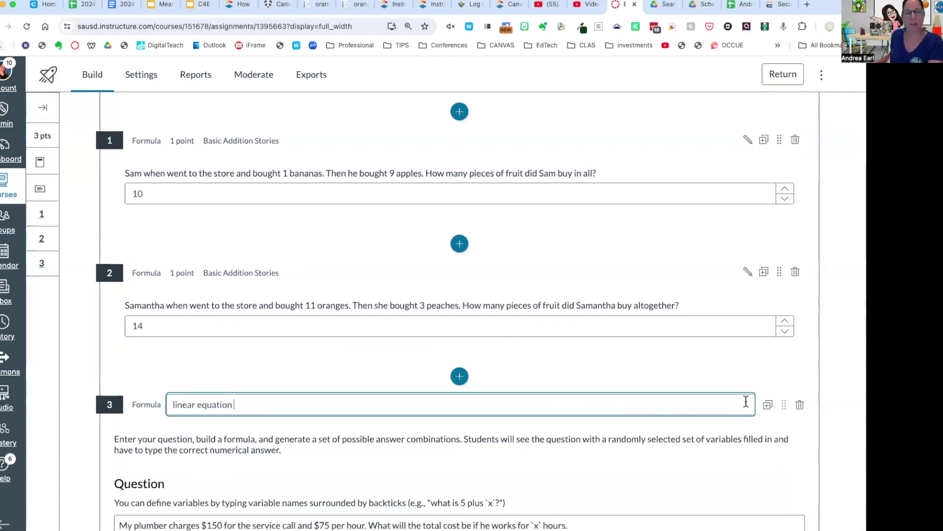
pyautogui.scroll(-6, 358, 422)
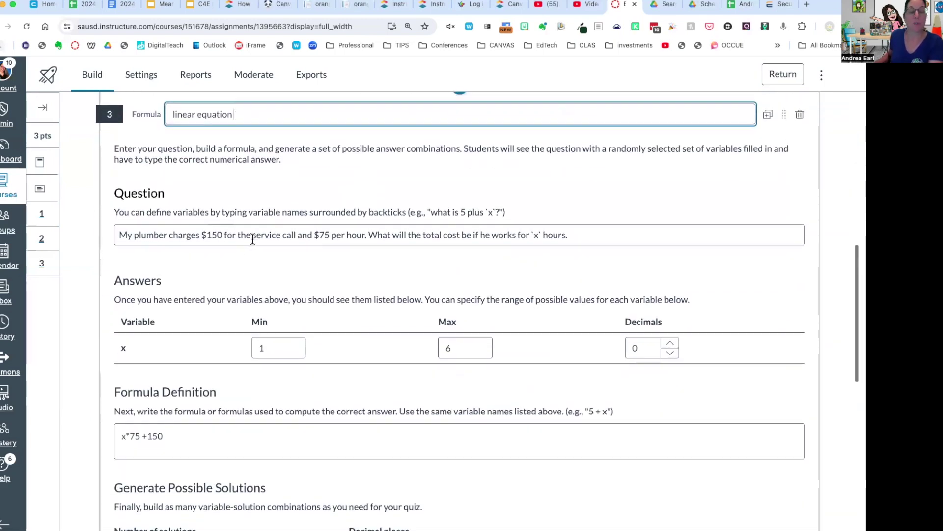
pyautogui.click(321, 234)
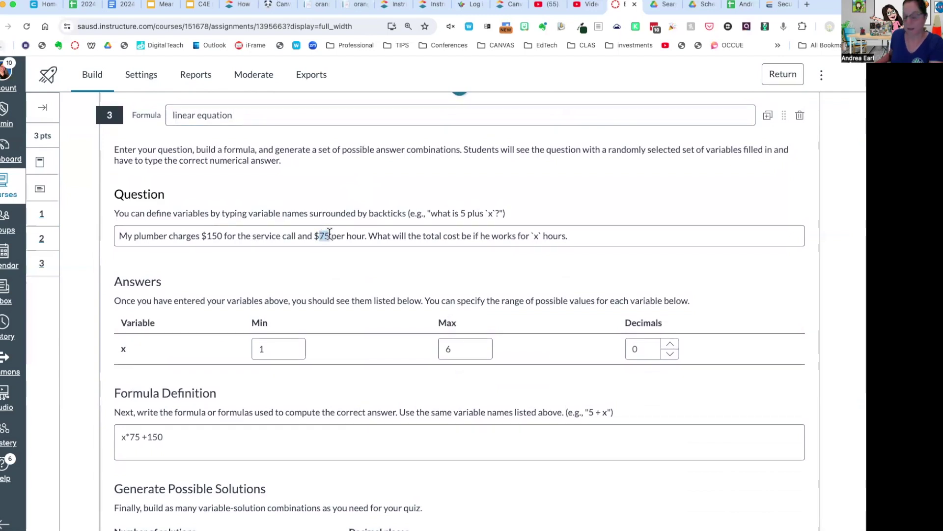
# Replace the $75 hourly rate in the plumber story with the variable `y`.
pyautogui.click(327, 233)
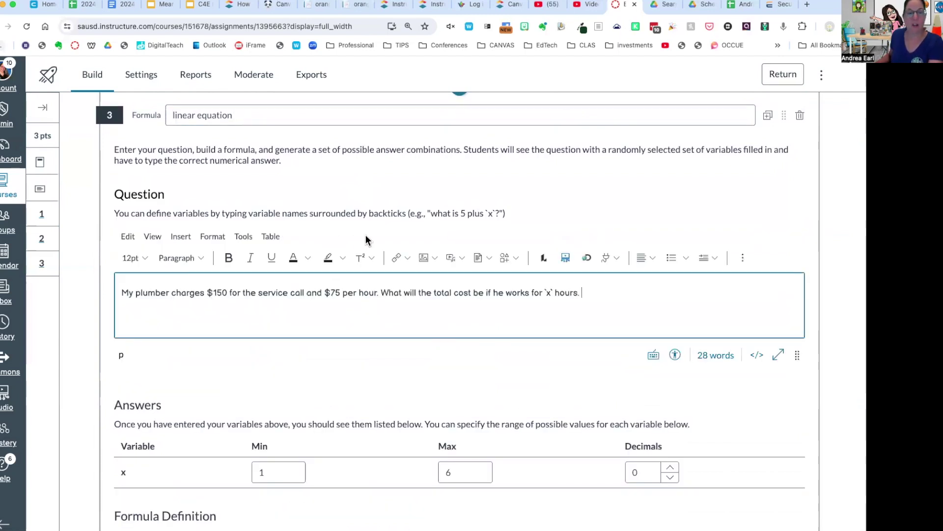
pyautogui.write('y')
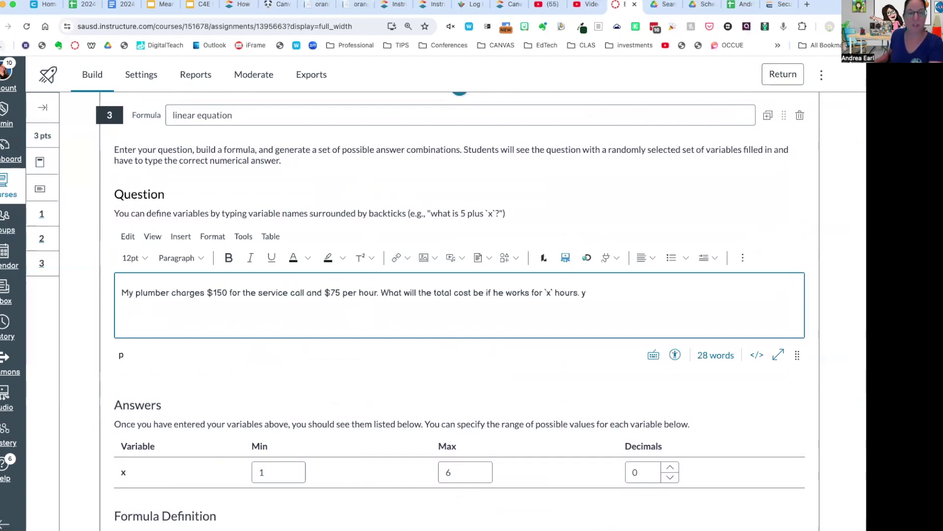
pyautogui.scroll(-1, 364, 238)
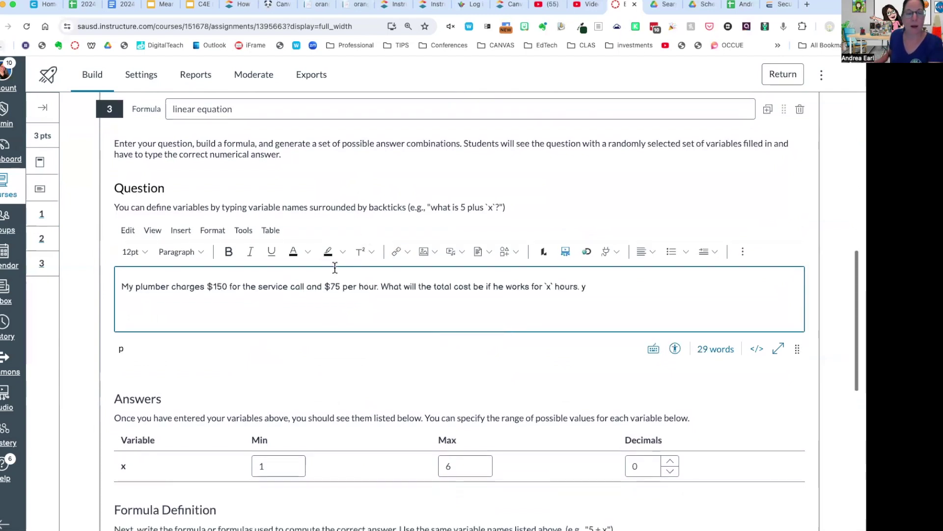
pyautogui.doubleClick(336, 287)
pyautogui.write('`y`')
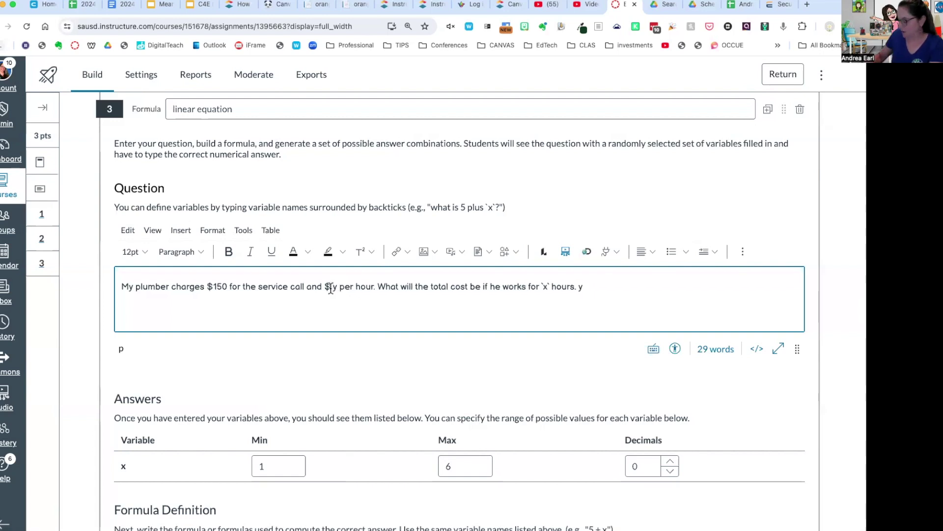
pyautogui.click(330, 287)
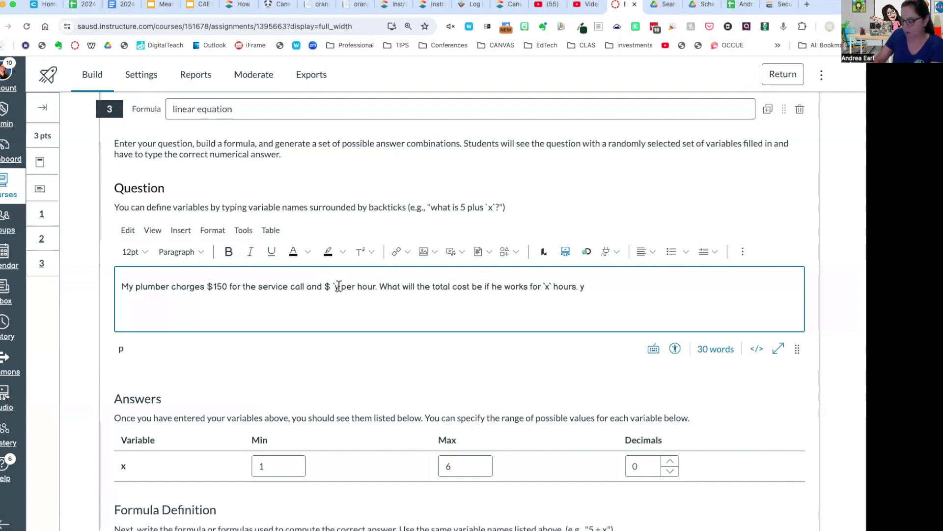
pyautogui.click(339, 286)
pyautogui.scroll(-3, 305, 320)
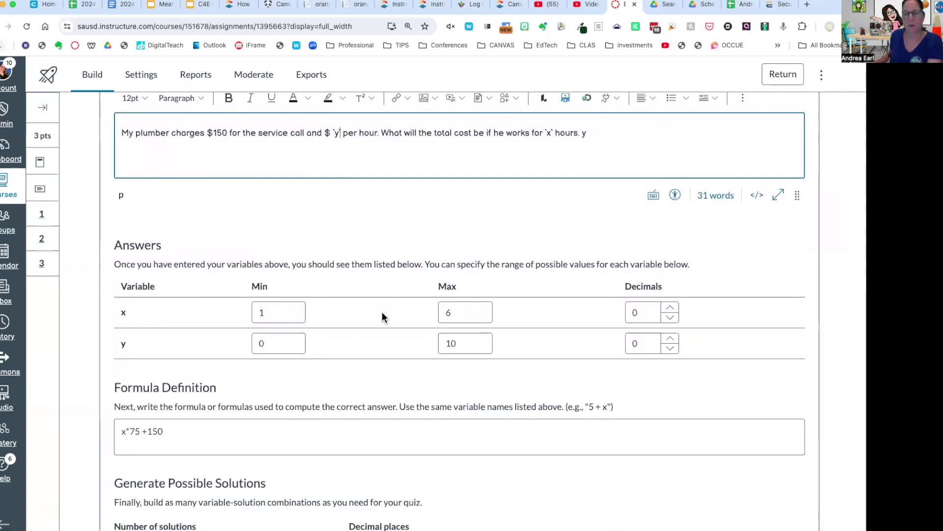
# Give y a range of 35 to 65, correcting an initial entry of 20 to 50.
pyautogui.doubleClick(269, 344)
pyautogui.scroll(-2, 259, 344)
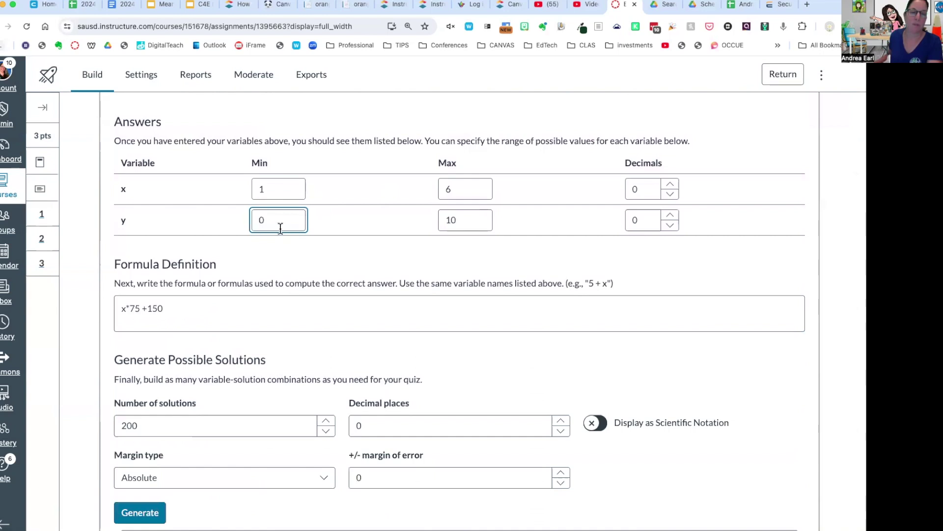
pyautogui.write('20')
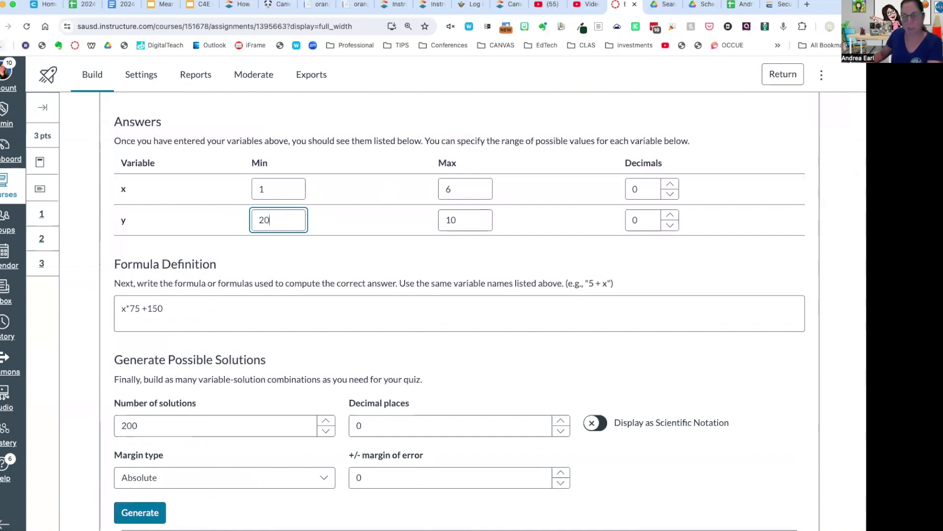
pyautogui.doubleClick(443, 221)
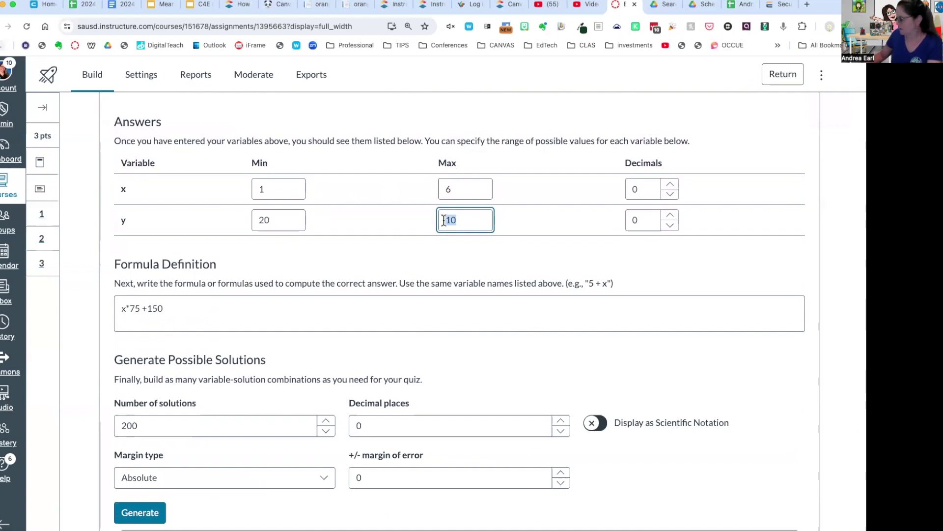
pyautogui.write('50')
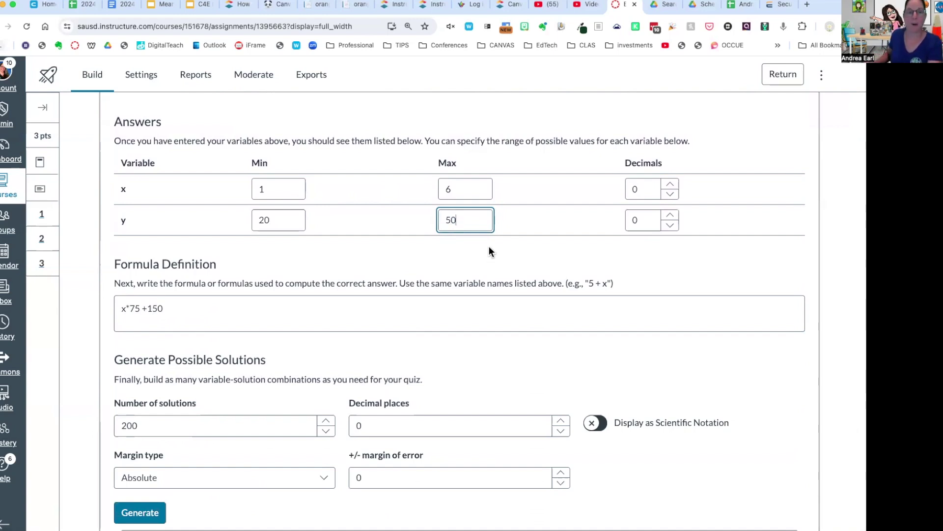
pyautogui.click(262, 220)
pyautogui.click(264, 220)
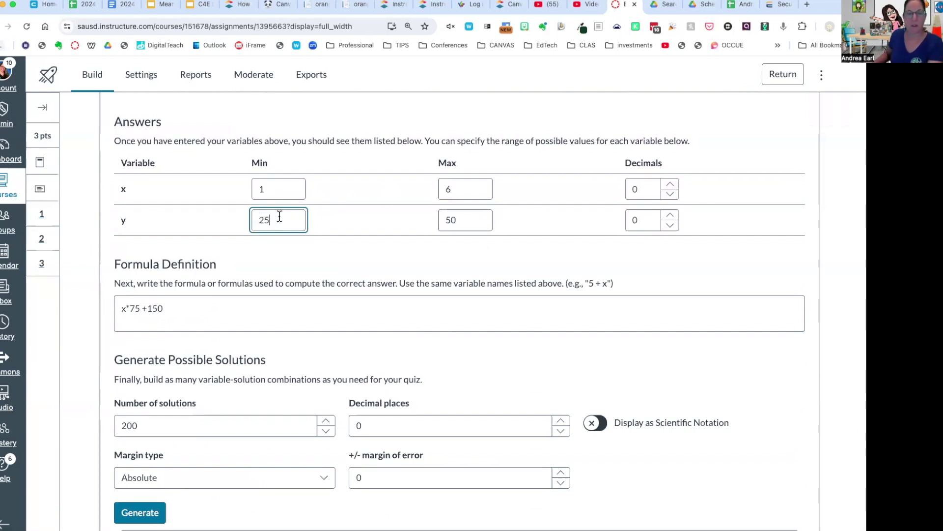
pyautogui.doubleClick(257, 220)
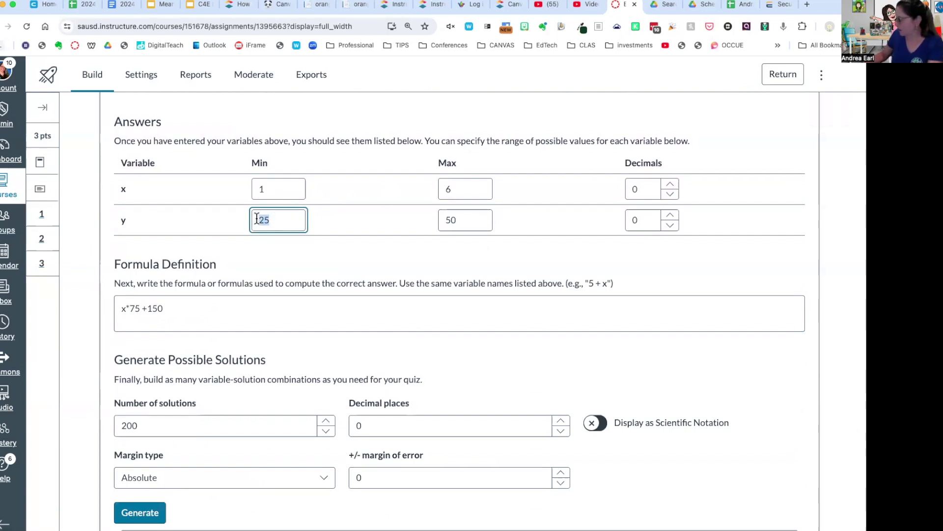
pyautogui.write('35')
pyautogui.doubleClick(443, 221)
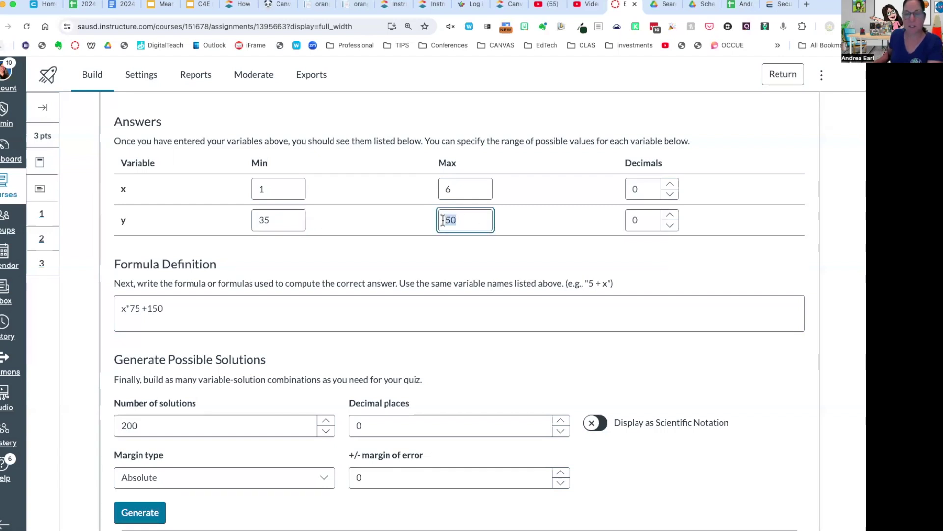
pyautogui.write('6')
pyautogui.click(270, 270)
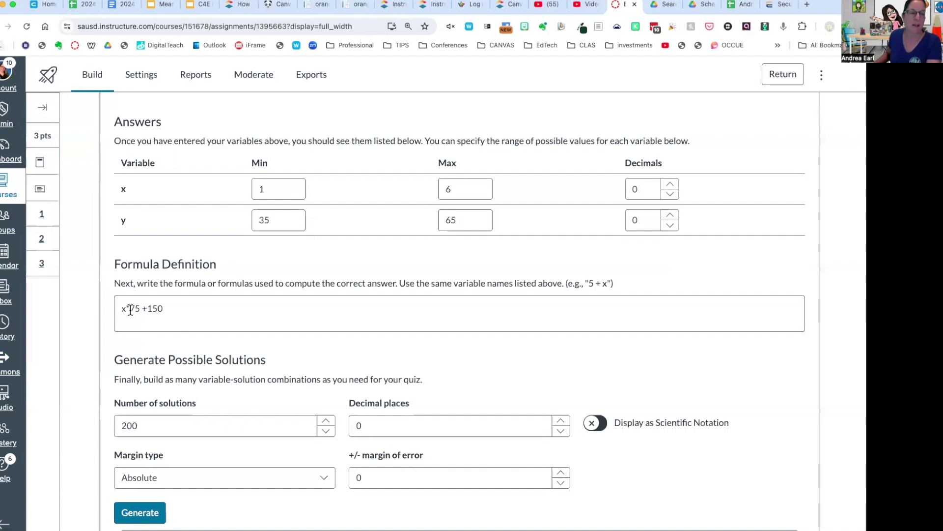
# Change the formula to x*y +150, generate solutions (sample $60/hour, 5 hours, 450), and save.
pyautogui.moveTo(131, 310); pyautogui.dragTo(136, 308)
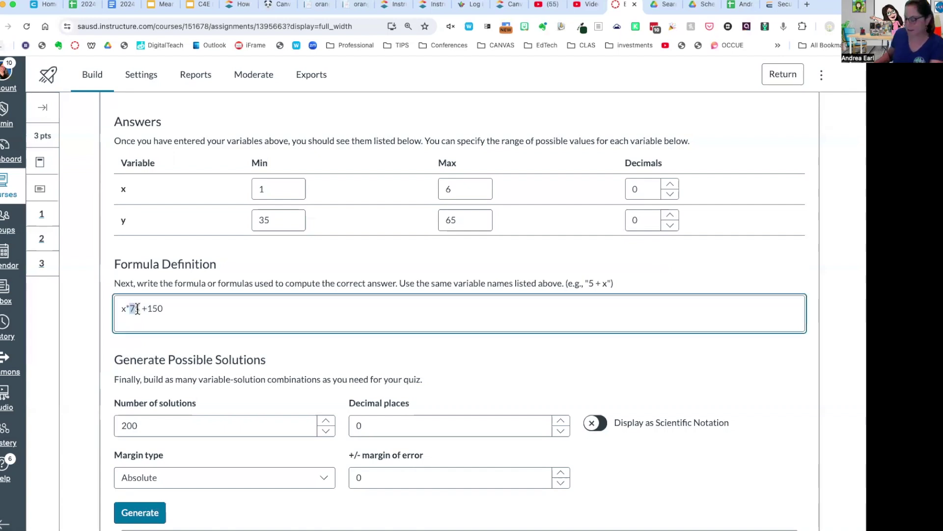
pyautogui.scroll(-1, 137, 308)
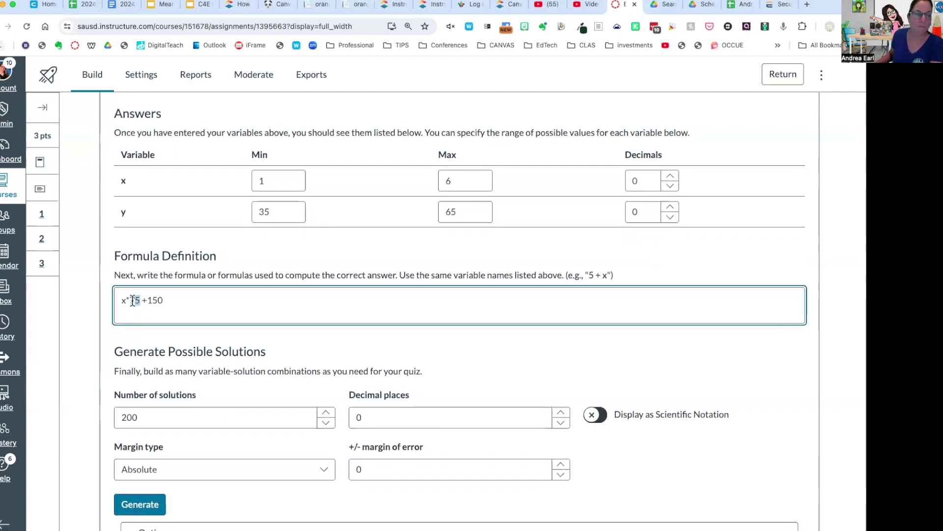
pyautogui.write('y')
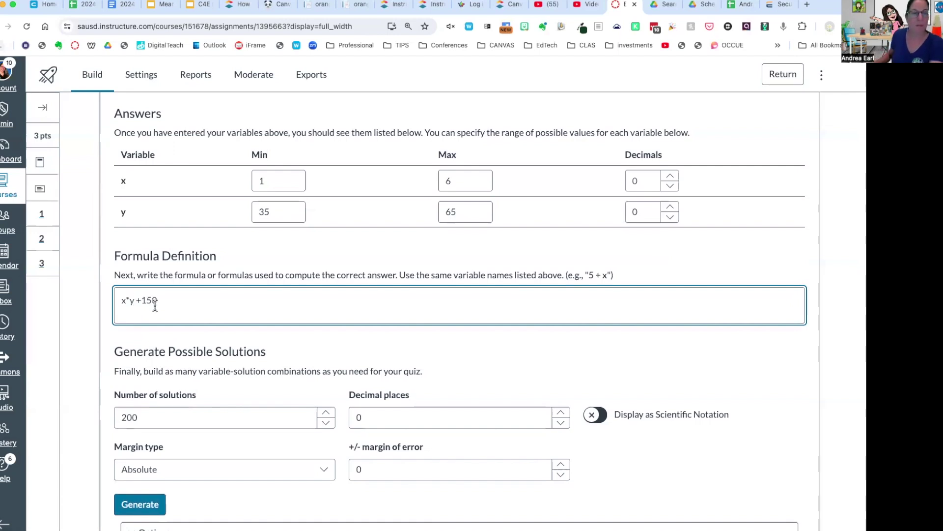
pyautogui.scroll(-3, 199, 301)
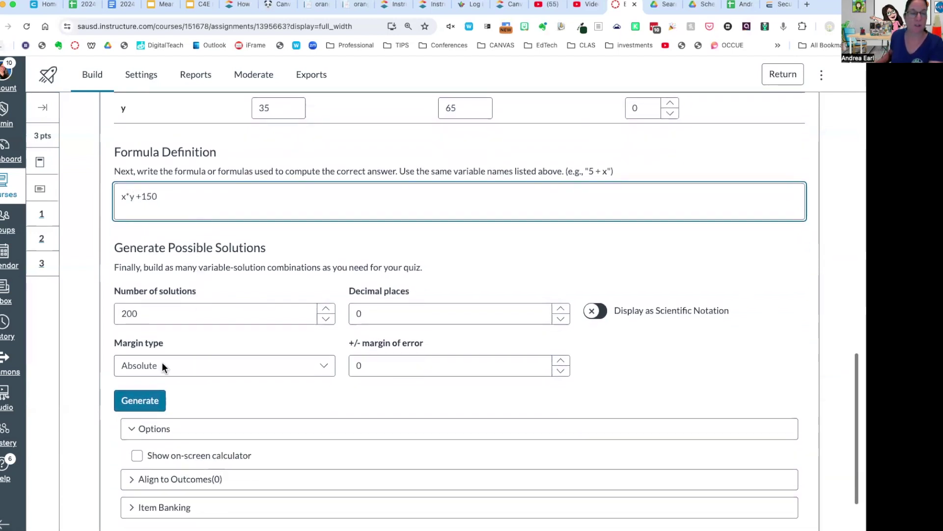
pyautogui.click(217, 310)
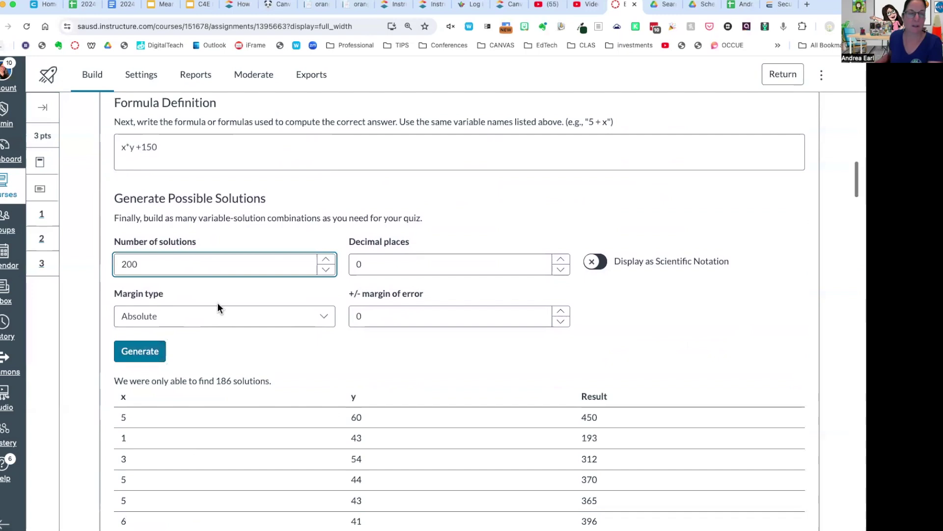
pyautogui.scroll(-8, 217, 307)
pyautogui.scroll(-1, 217, 307)
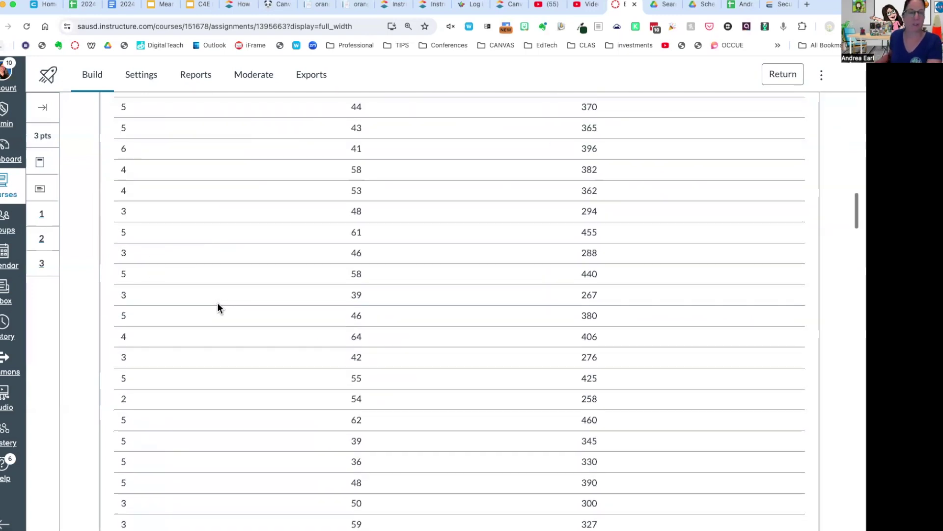
pyautogui.scroll(-12, 217, 303)
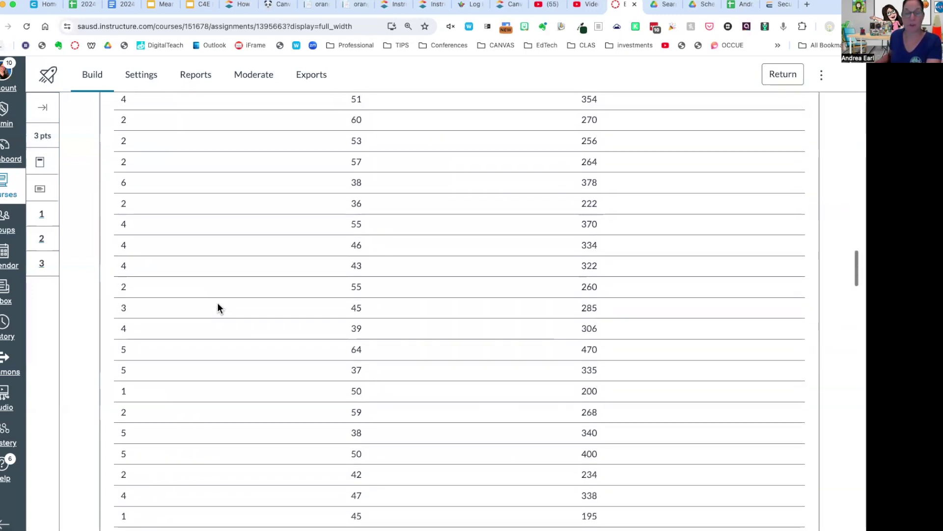
pyautogui.scroll(-20, 218, 303)
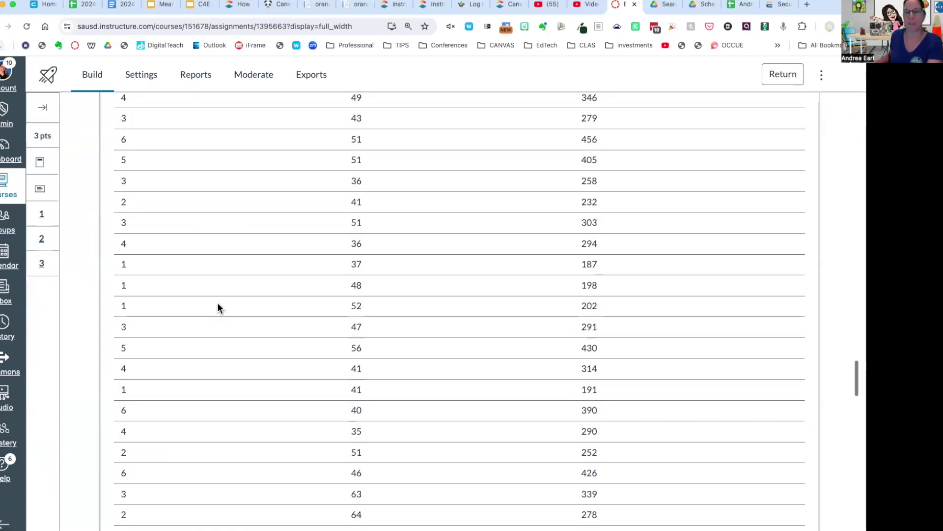
pyautogui.scroll(-10, 217, 302)
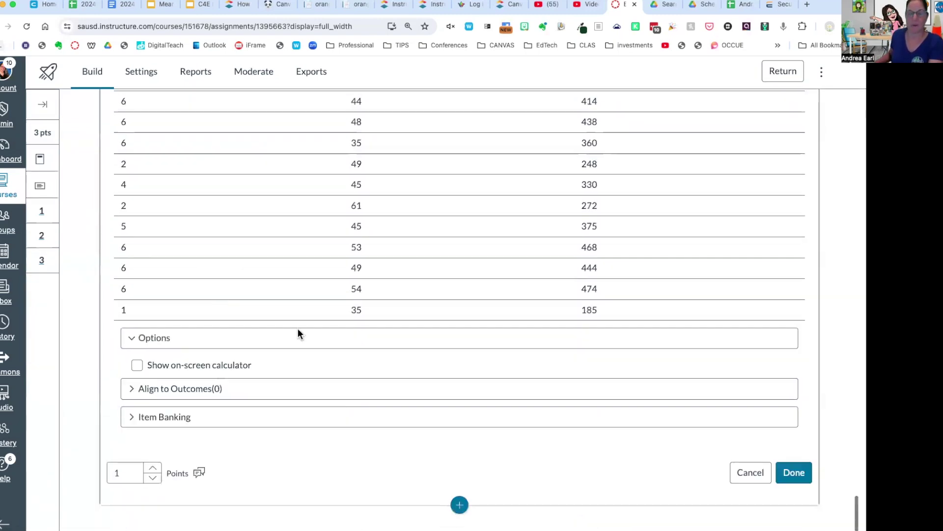
pyautogui.click(804, 480)
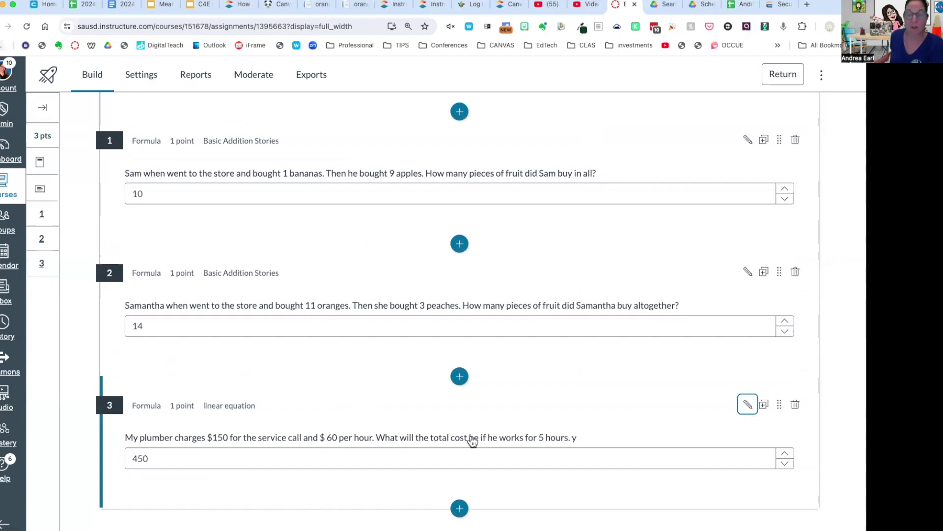
# Delete the stray y, end question 3 with 'The total cost will be _______ dollars.', and save.
pyautogui.click(583, 438)
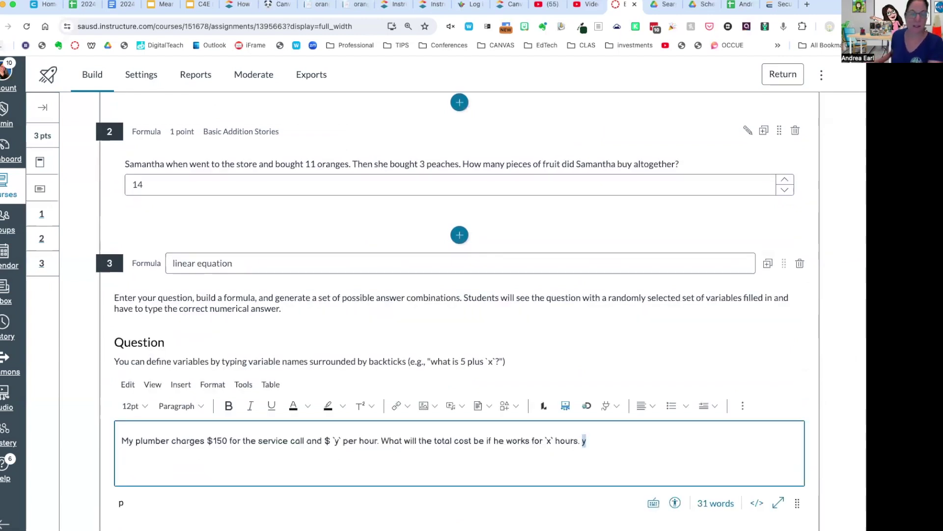
pyautogui.press('BackSpace')
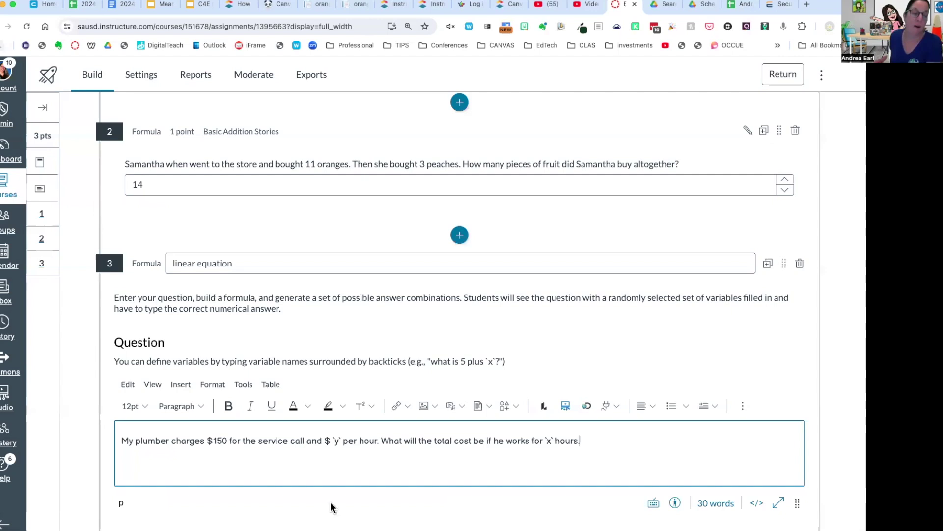
pyautogui.scroll(-2, 633, 417)
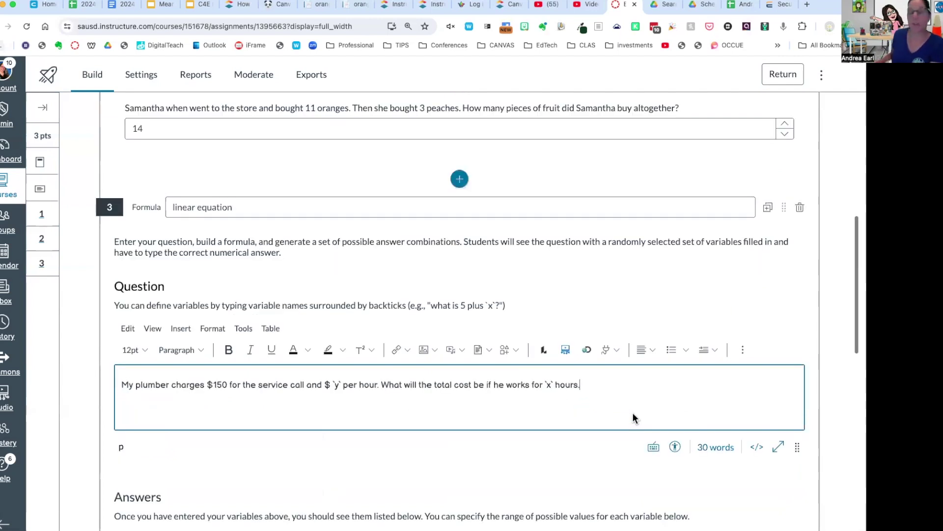
pyautogui.scroll(-1, 633, 417)
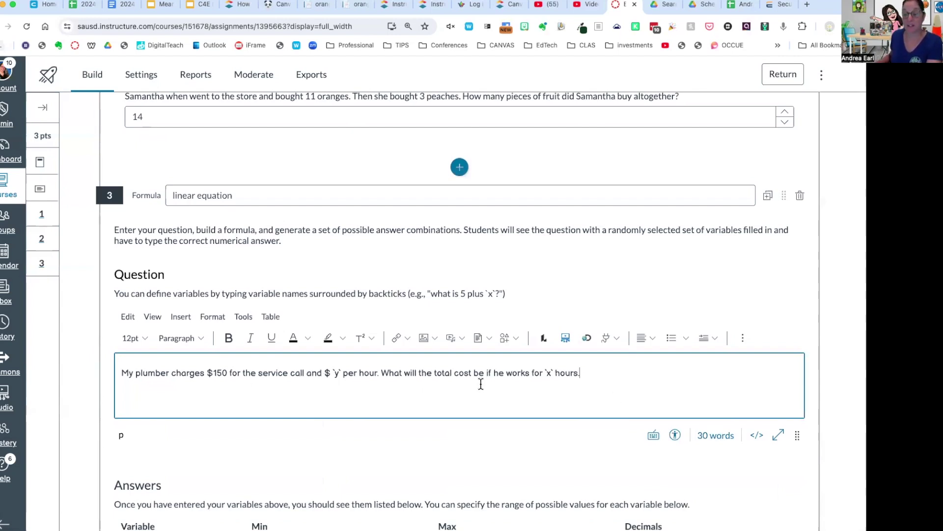
pyautogui.scroll(-3, 643, 379)
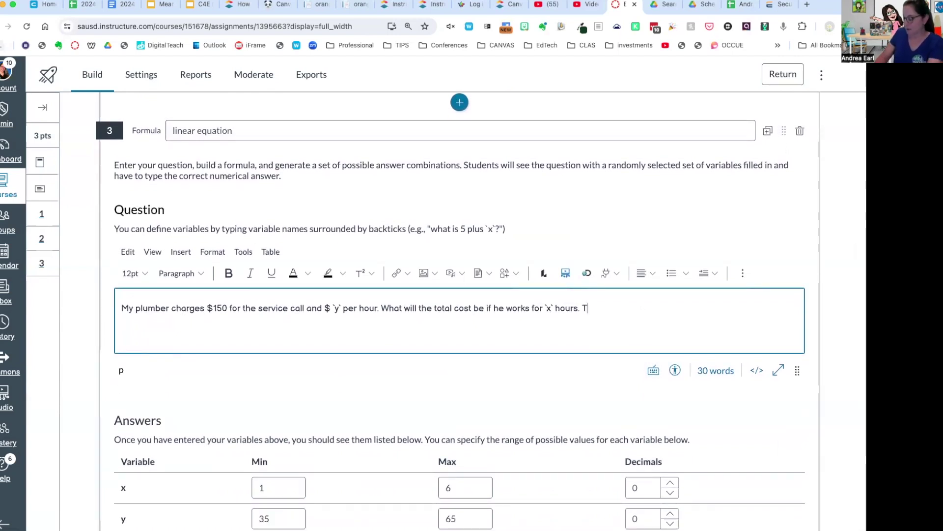
pyautogui.write('e to')
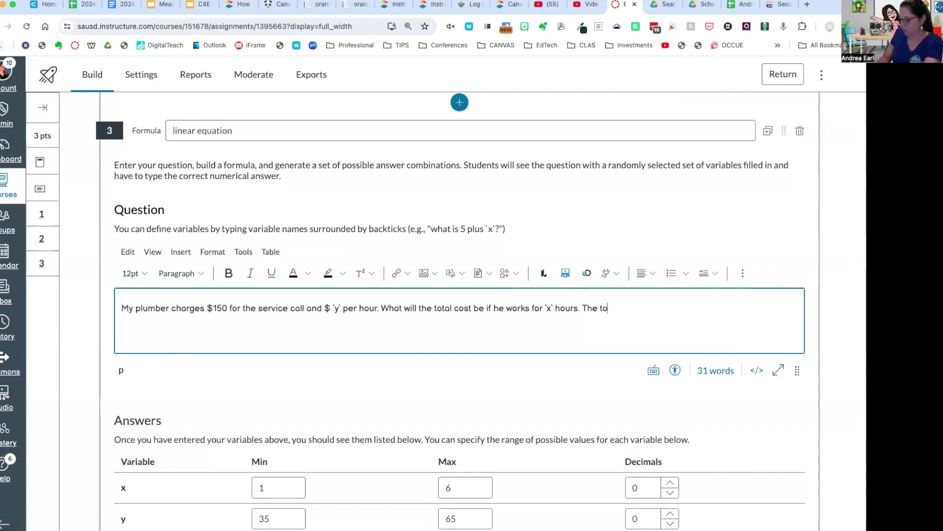
pyautogui.write('tal cost w')
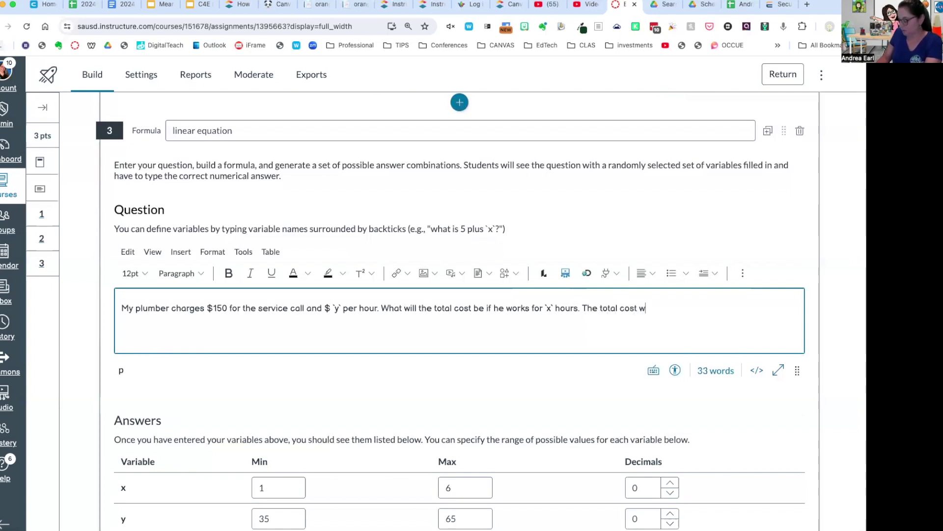
pyautogui.write('ill. be _')
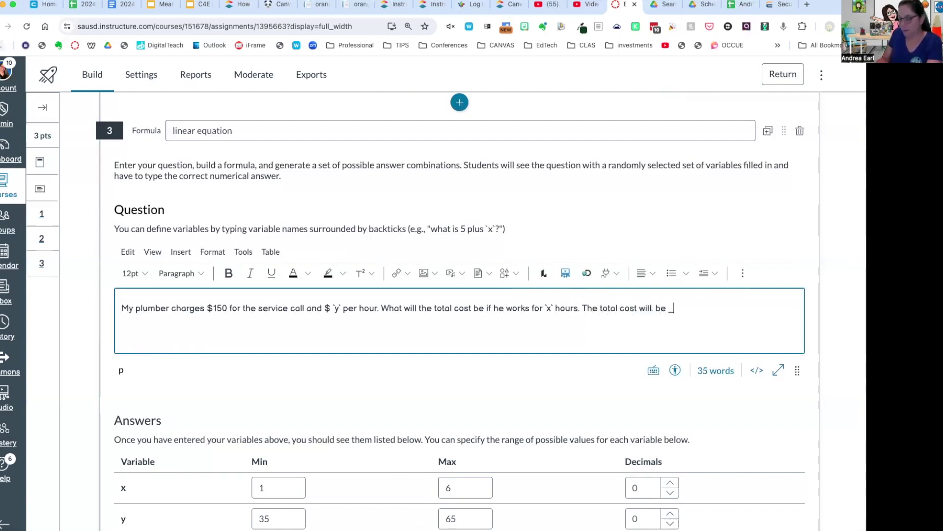
pyautogui.write('______ d')
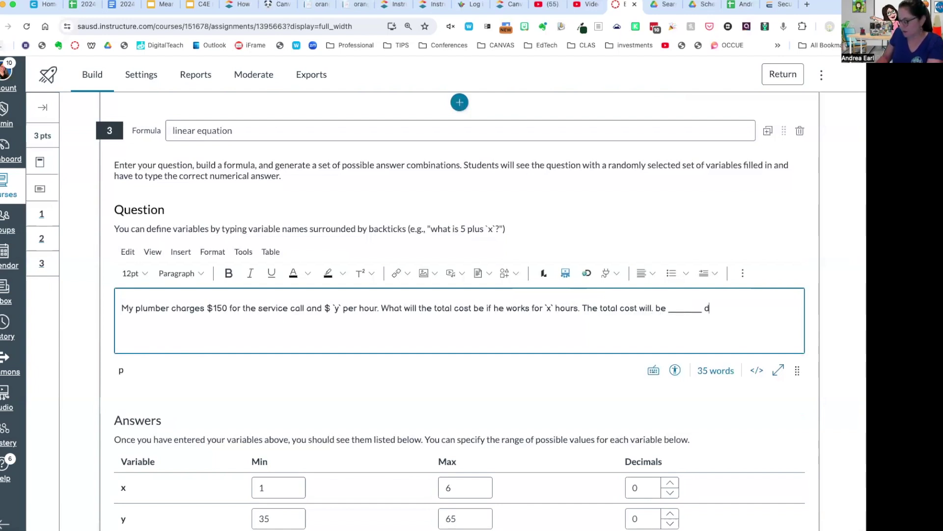
pyautogui.write('ollars.')
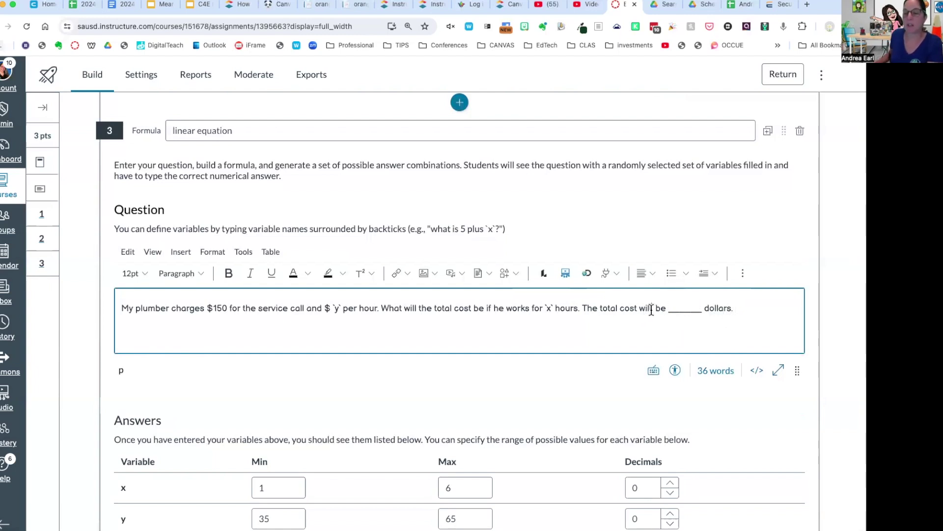
pyautogui.press('BackSpace')
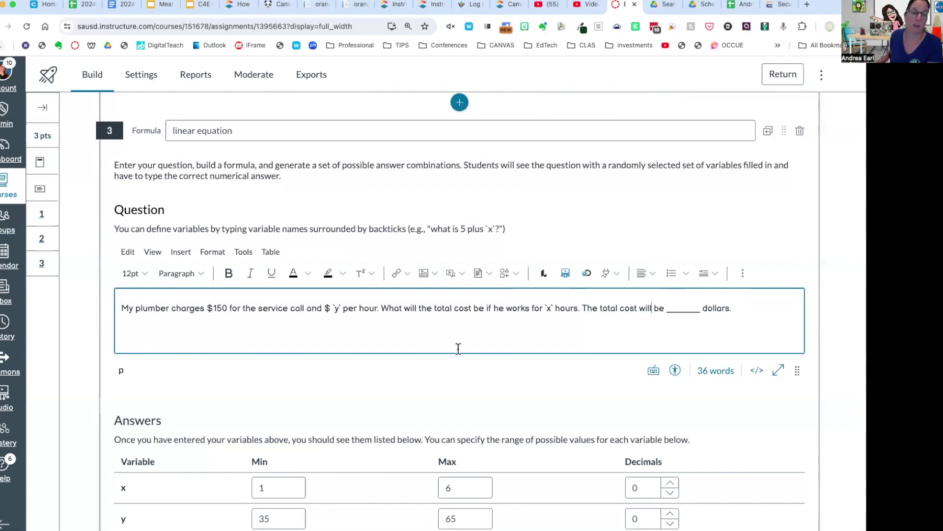
pyautogui.scroll(3, 405, 347)
pyautogui.scroll(-15, 596, 393)
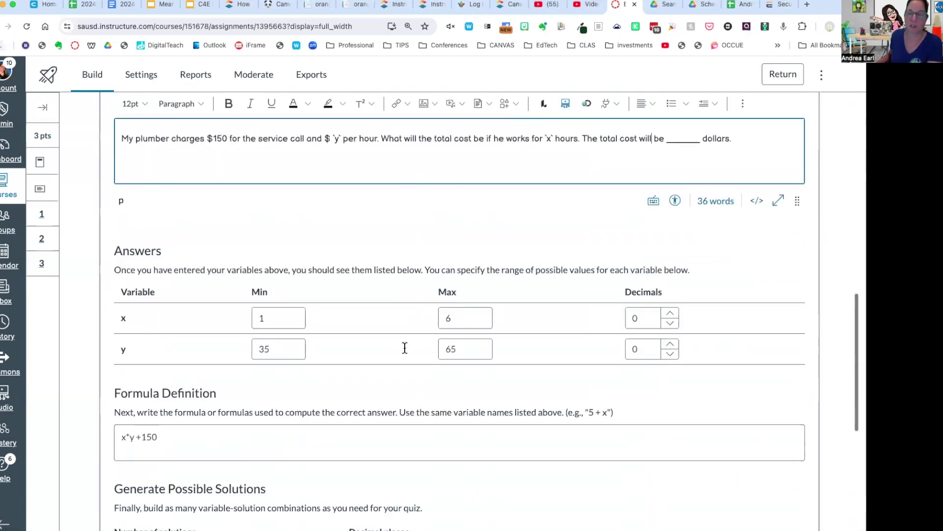
pyautogui.click(295, 448)
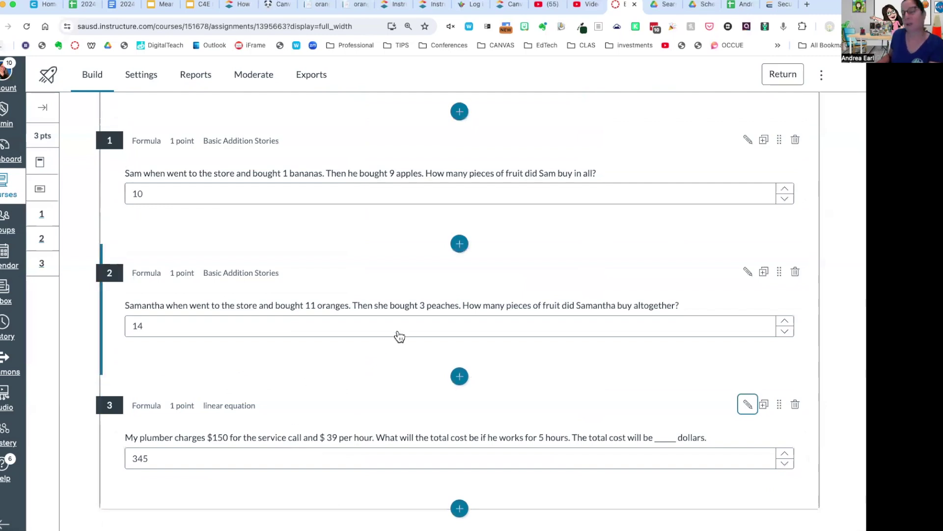
# Scroll to the new fourth Formula question asking how many more electoral votes the Green Party needs beyond `x`.
pyautogui.scroll(5, 400, 336)
pyautogui.scroll(-1, 388, 308)
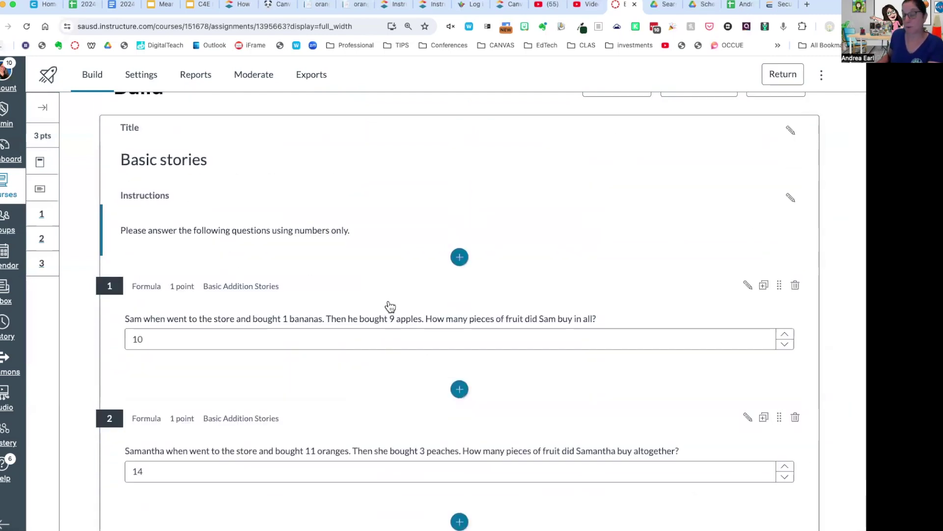
pyautogui.scroll(-3, 390, 305)
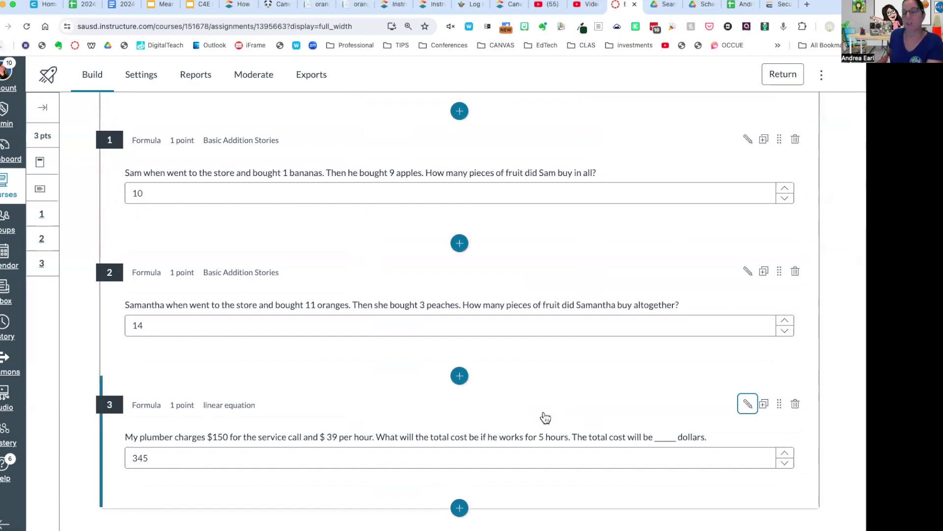
pyautogui.scroll(-1, 547, 408)
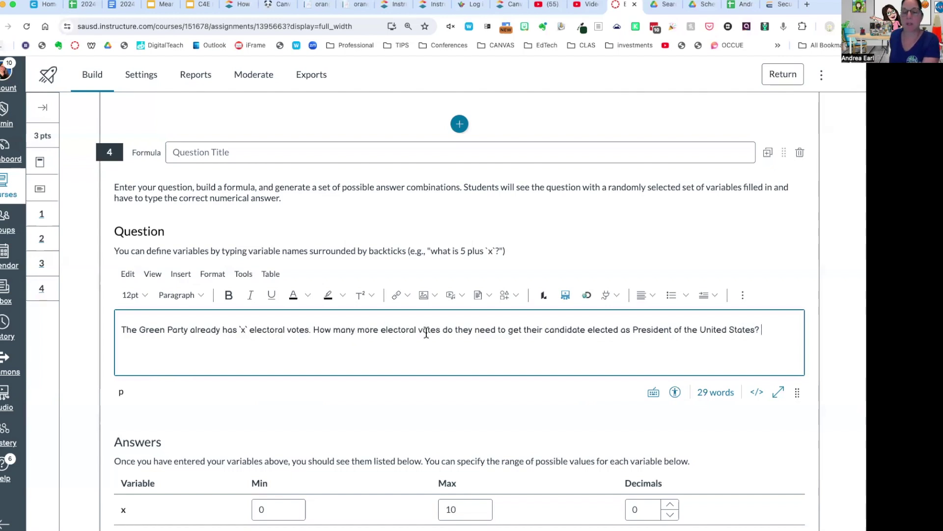
pyautogui.scroll(-5, 401, 337)
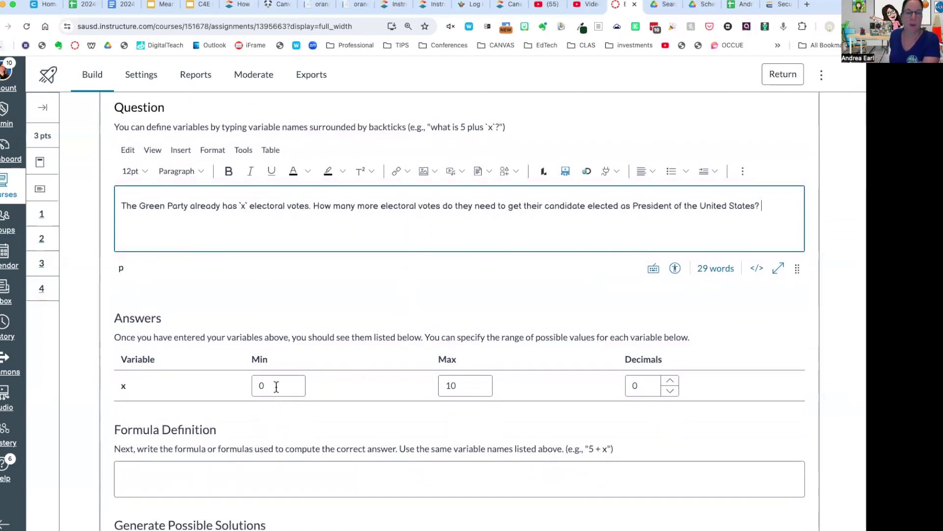
# Set x to range from 10 to 115, enter the answer formula 27-x, and generate solutions.
pyautogui.click(276, 386)
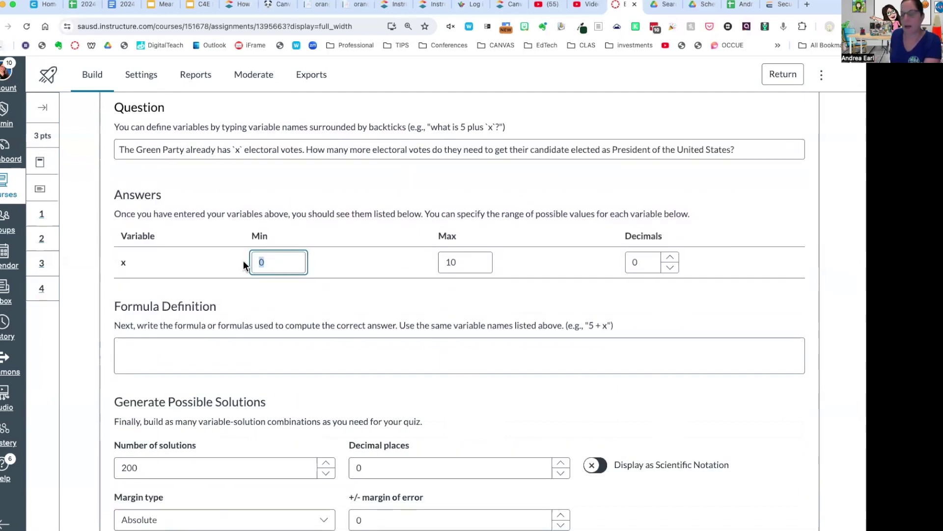
pyautogui.write('10')
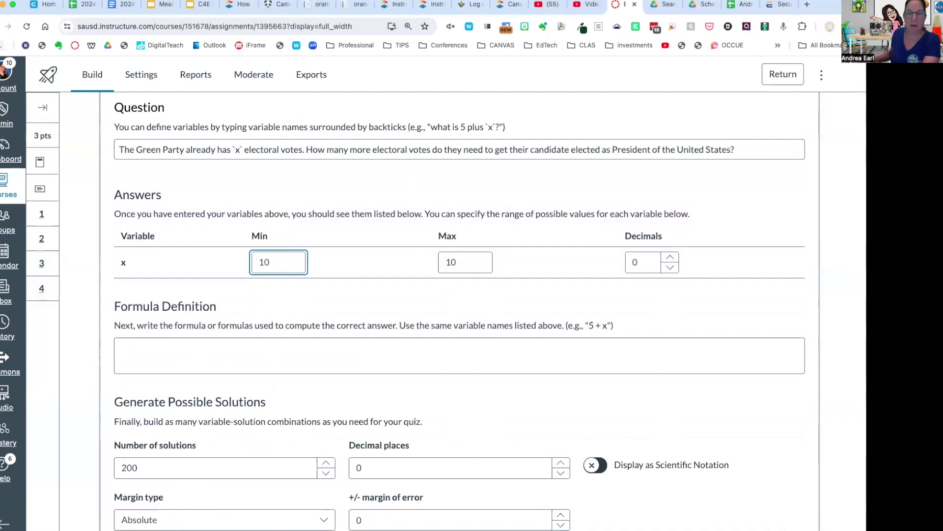
pyautogui.scroll(1, 408, 259)
pyautogui.moveTo(459, 269); pyautogui.dragTo(436, 270)
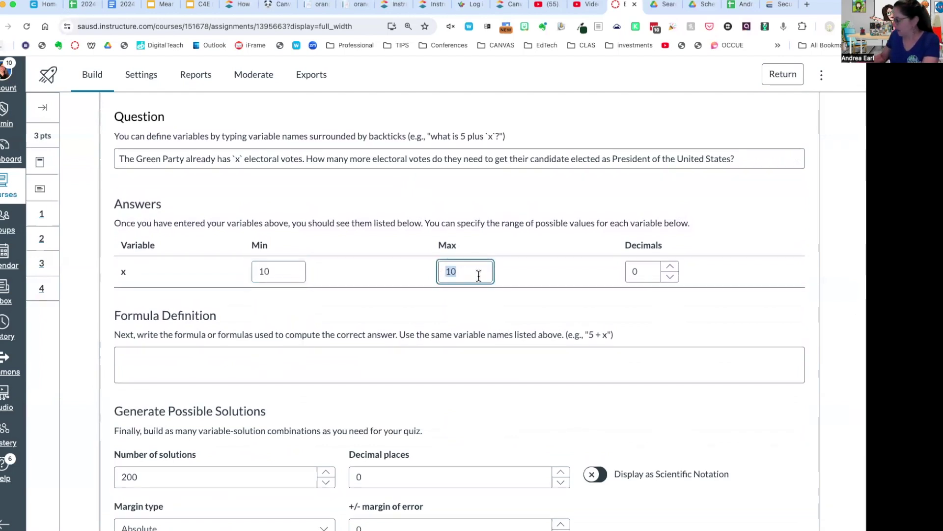
pyautogui.write('115')
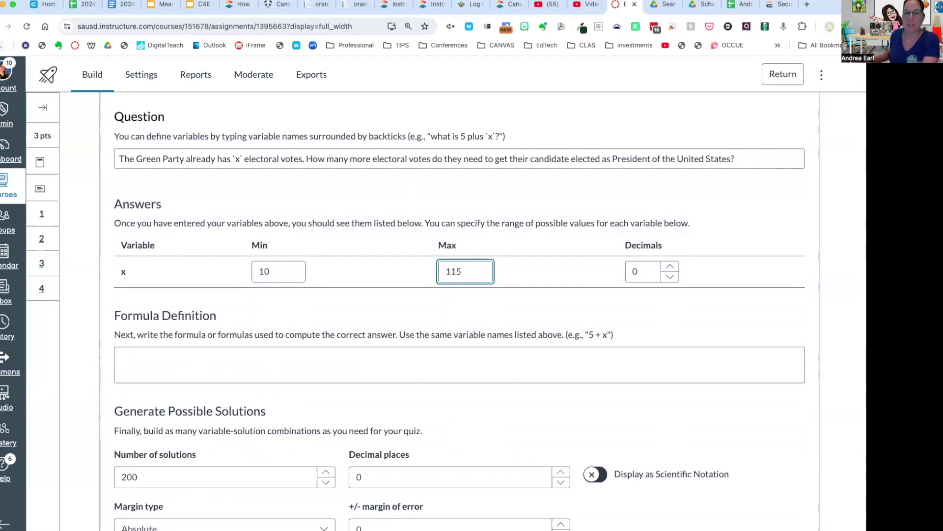
pyautogui.click(240, 360)
pyautogui.write('27')
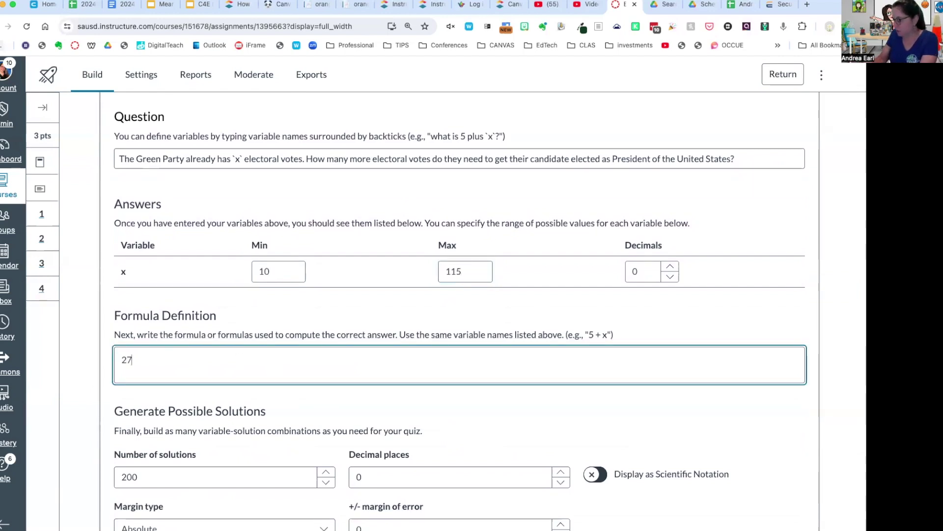
pyautogui.write('-')
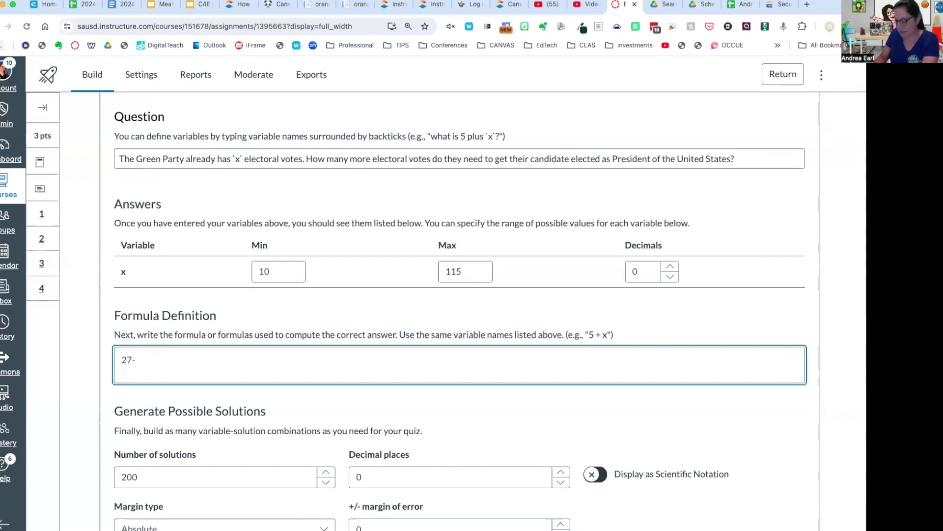
pyautogui.write('x')
pyautogui.scroll(-5, 131, 382)
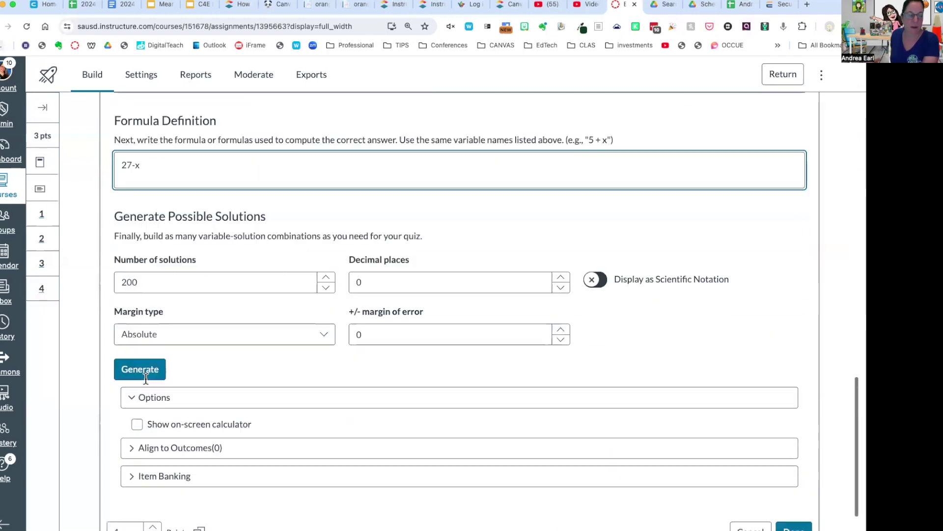
pyautogui.click(141, 356)
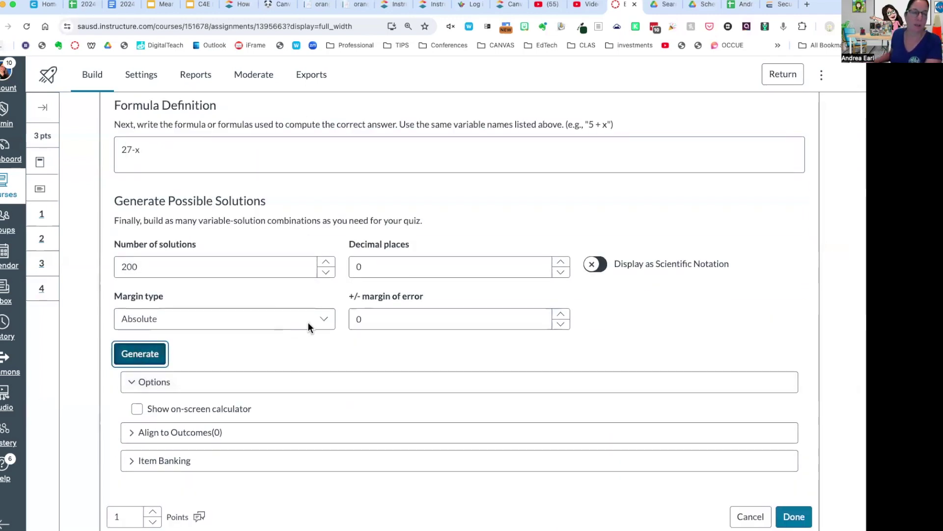
# Review the negative results and correct the formula from 27-x to 270-x.
pyautogui.scroll(-3, 325, 322)
pyautogui.scroll(-5, 329, 325)
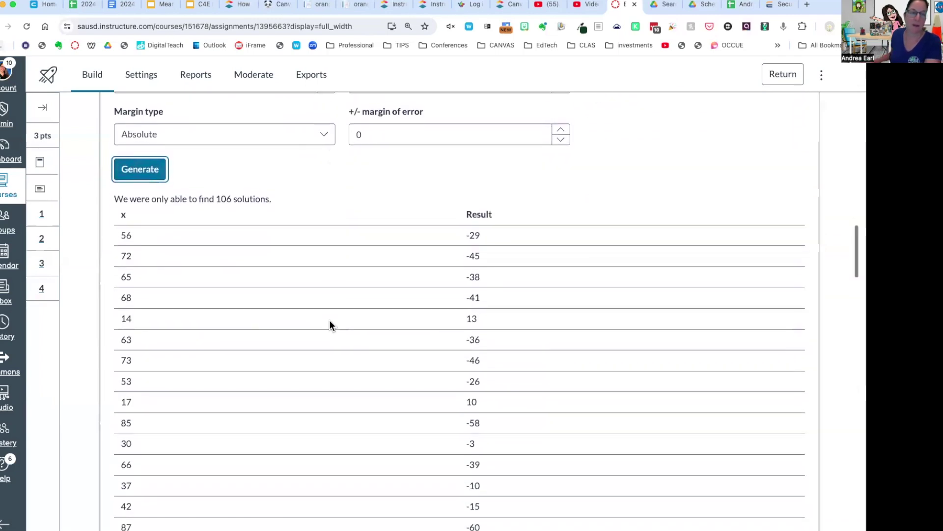
pyautogui.scroll(5, 329, 325)
pyautogui.scroll(5, 329, 325)
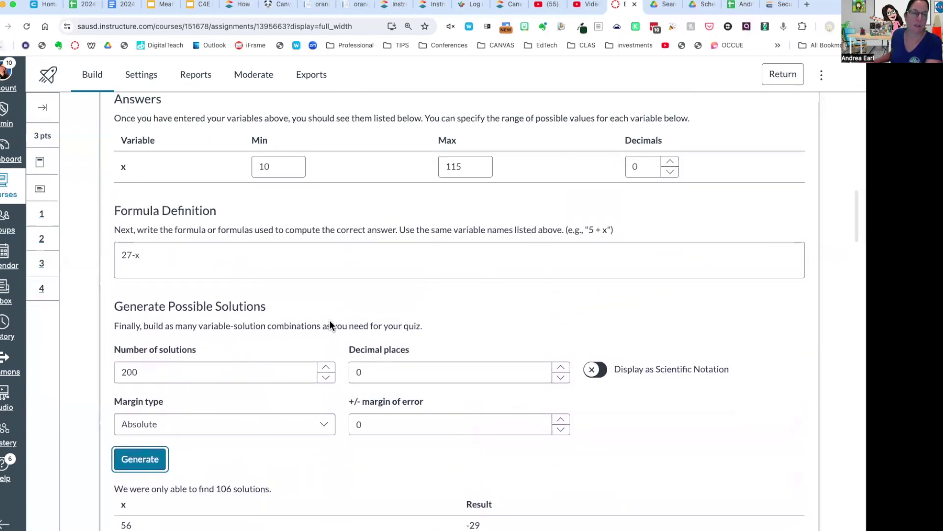
pyautogui.click(134, 254)
pyautogui.moveTo(133, 254); pyautogui.dragTo(117, 254)
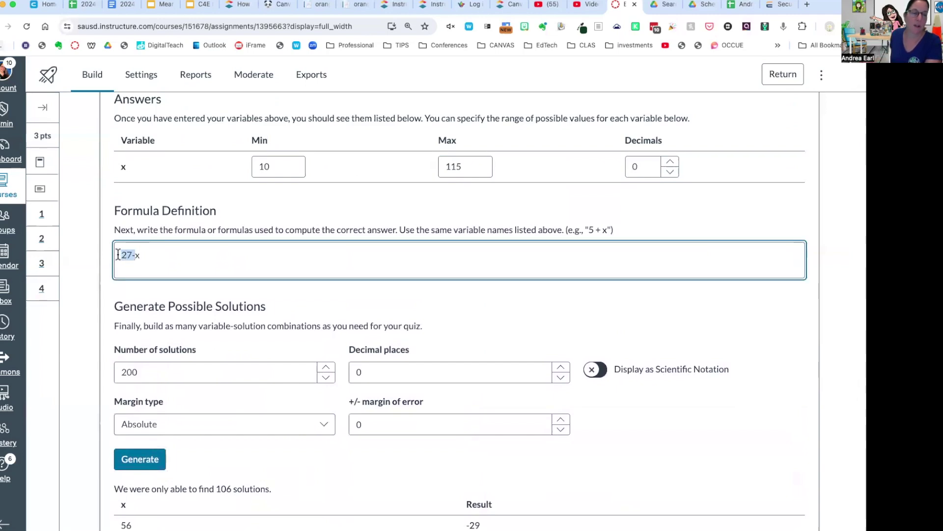
pyautogui.click(242, 301)
# Regenerate solutions with 270-x, yielding only 106 of 200 requested x/Result pairs.
pyautogui.scroll(-6, 242, 301)
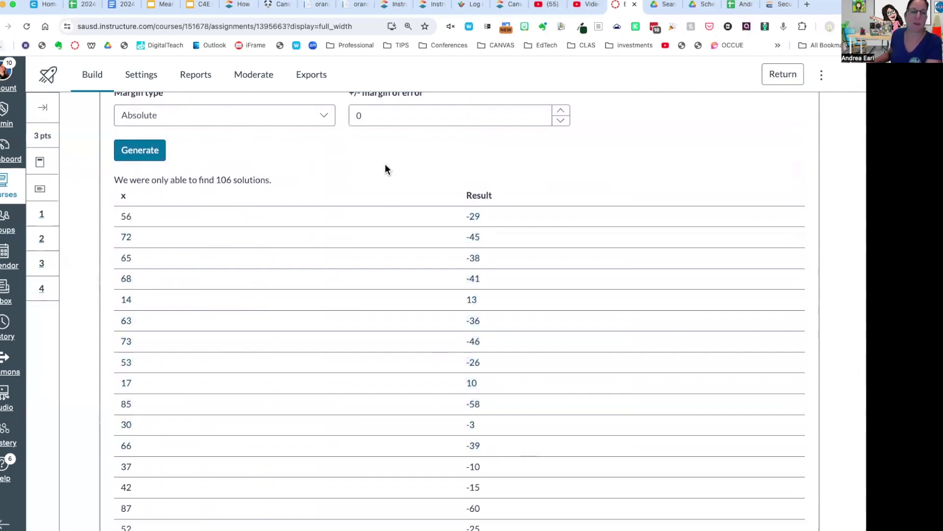
pyautogui.scroll(4, 385, 169)
pyautogui.click(140, 368)
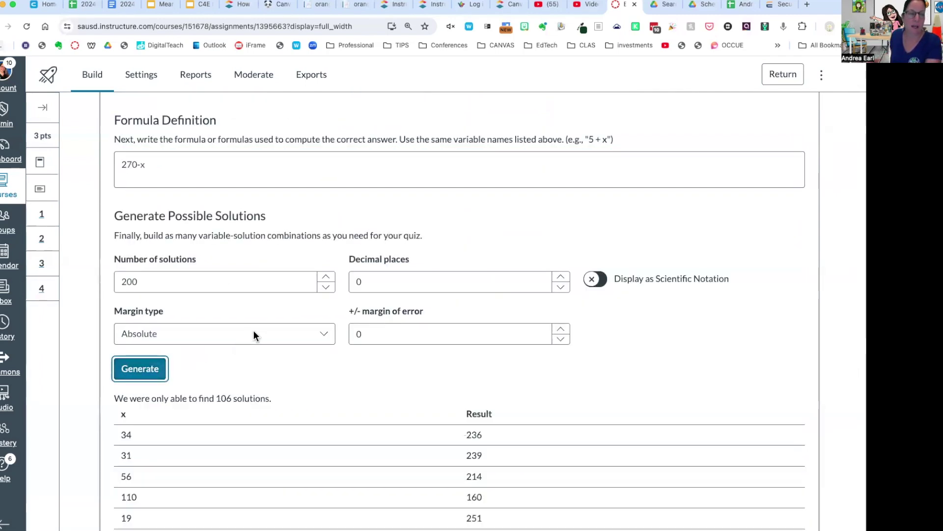
pyautogui.scroll(-5, 254, 336)
pyautogui.scroll(5, 254, 336)
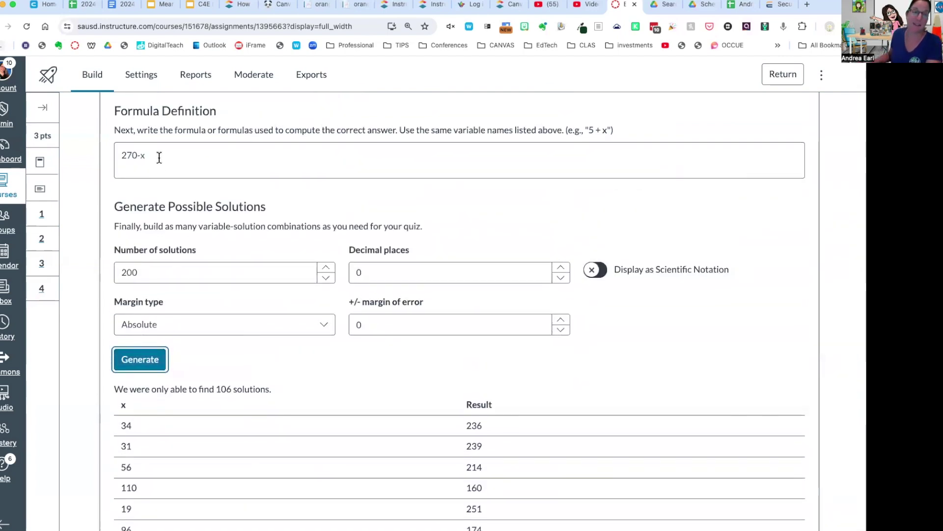
pyautogui.scroll(-3, 160, 157)
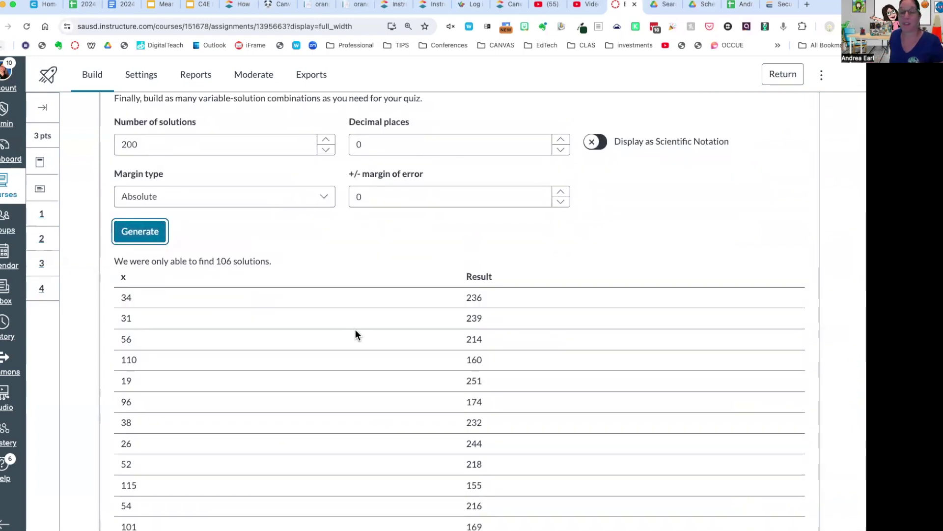
pyautogui.scroll(-6, 263, 343)
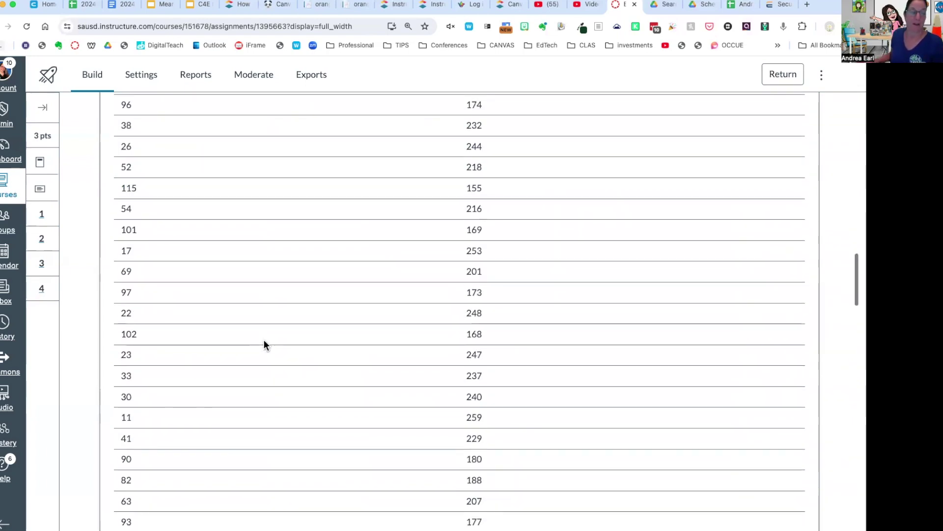
pyautogui.scroll(8, 264, 343)
pyautogui.scroll(3, 263, 343)
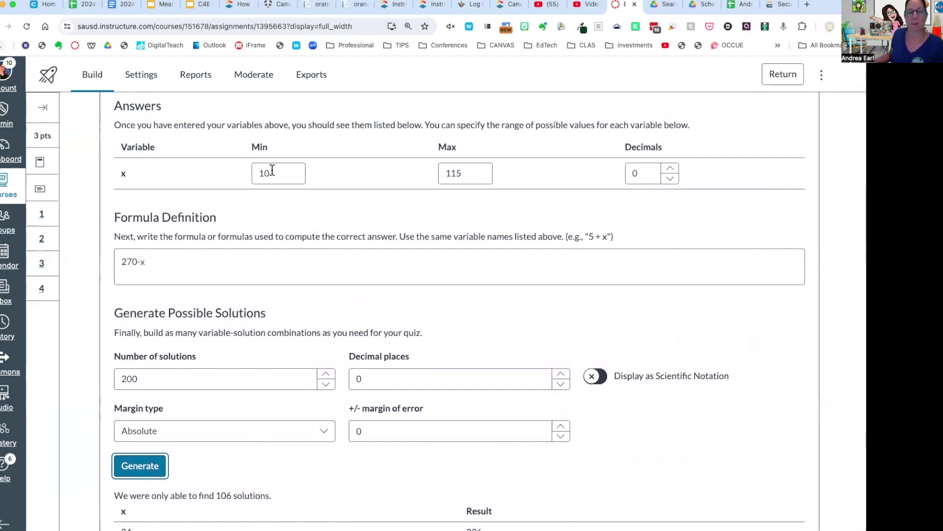
pyautogui.moveTo(272, 172); pyautogui.dragTo(258, 171)
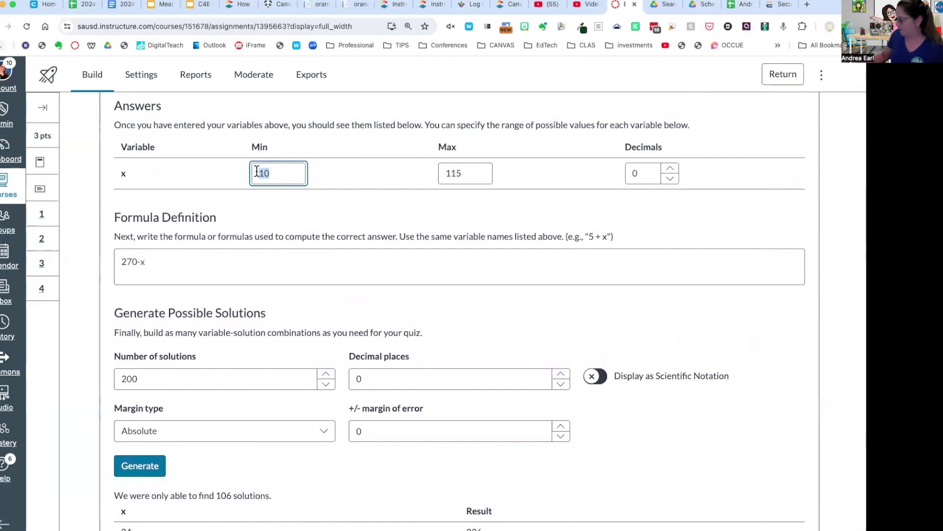
# Change the x range to a minimum of 35 and a maximum of 215.
pyautogui.write('35')
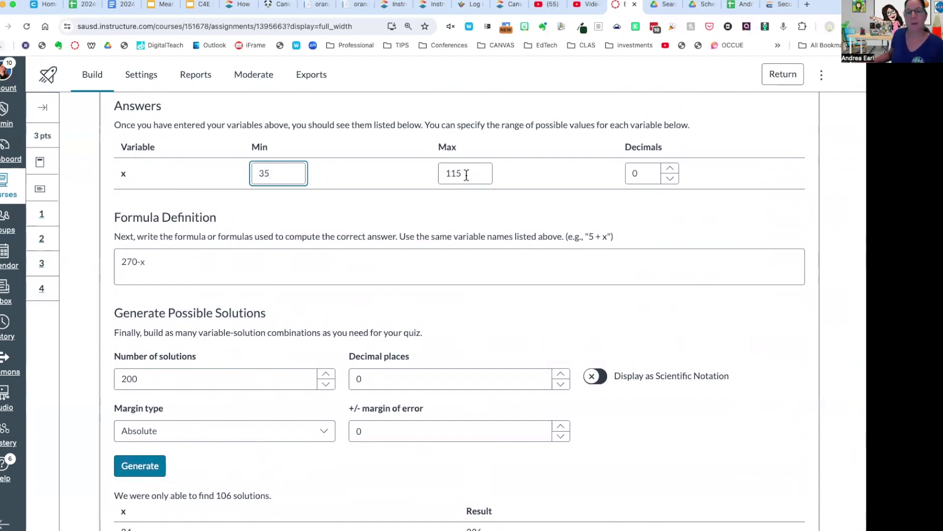
pyautogui.moveTo(467, 172); pyautogui.dragTo(437, 174)
pyautogui.write('215')
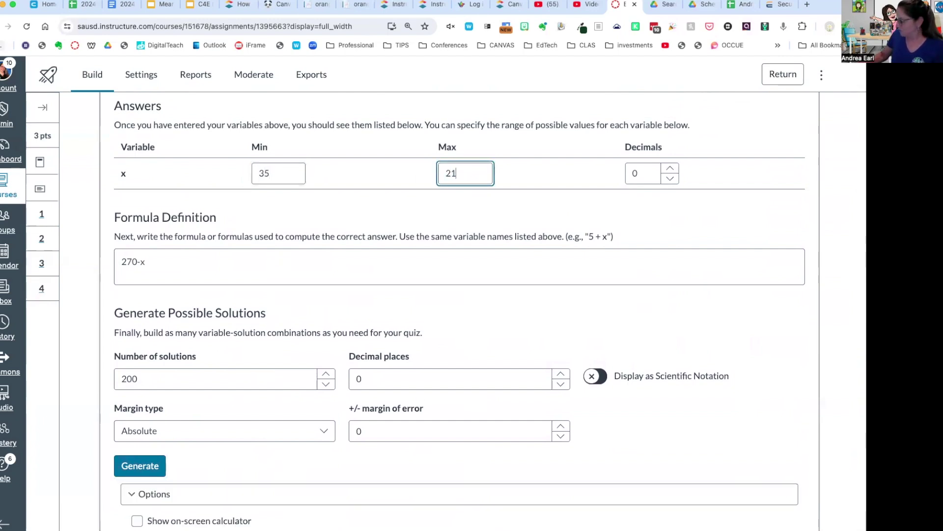
pyautogui.click(375, 198)
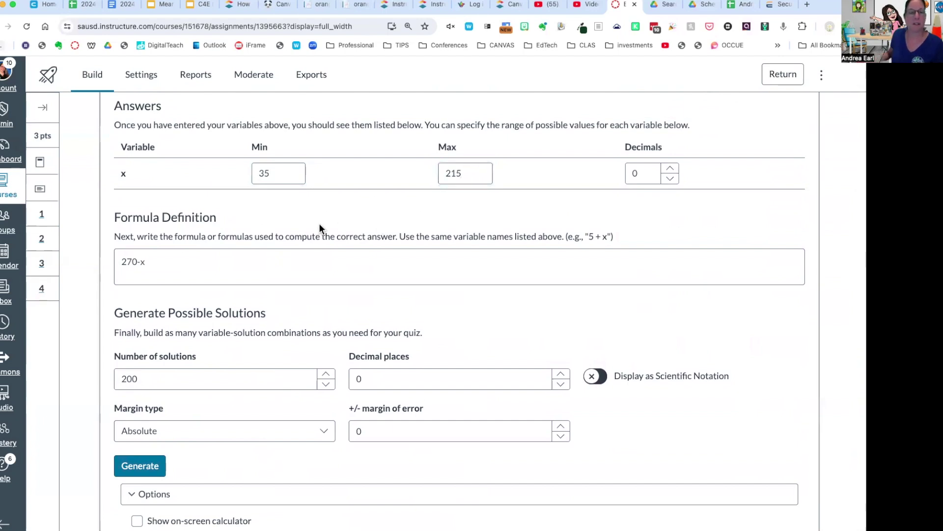
# Generate the 181 solutions for the new range and save the electoral-vote question.
pyautogui.click(140, 470)
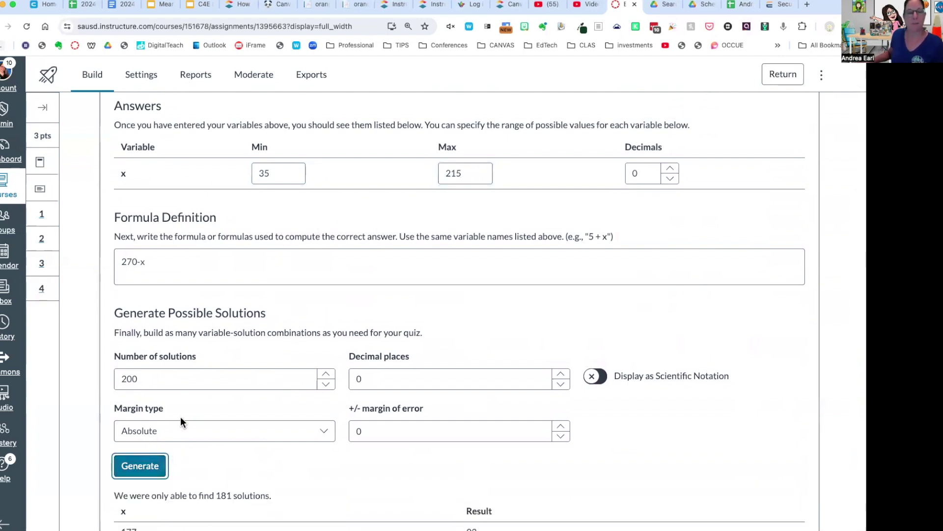
pyautogui.scroll(-15, 212, 371)
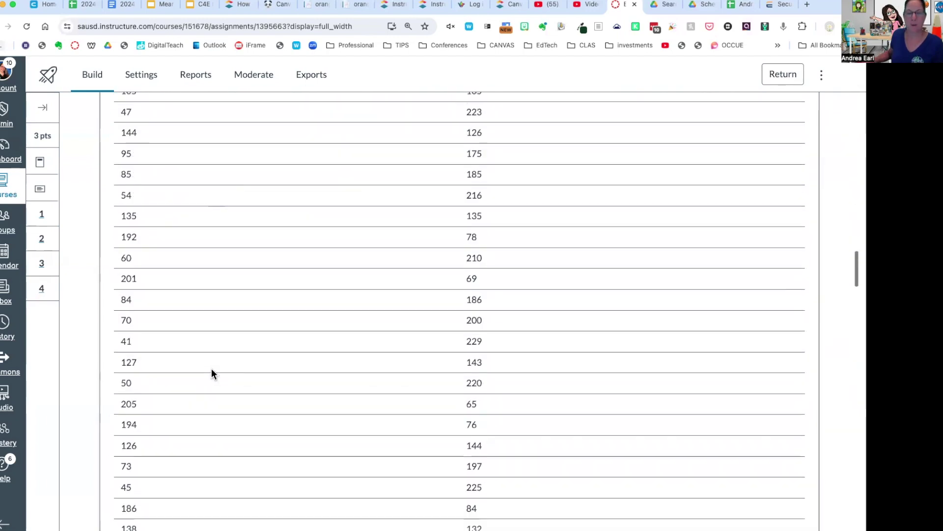
pyautogui.scroll(-20, 212, 374)
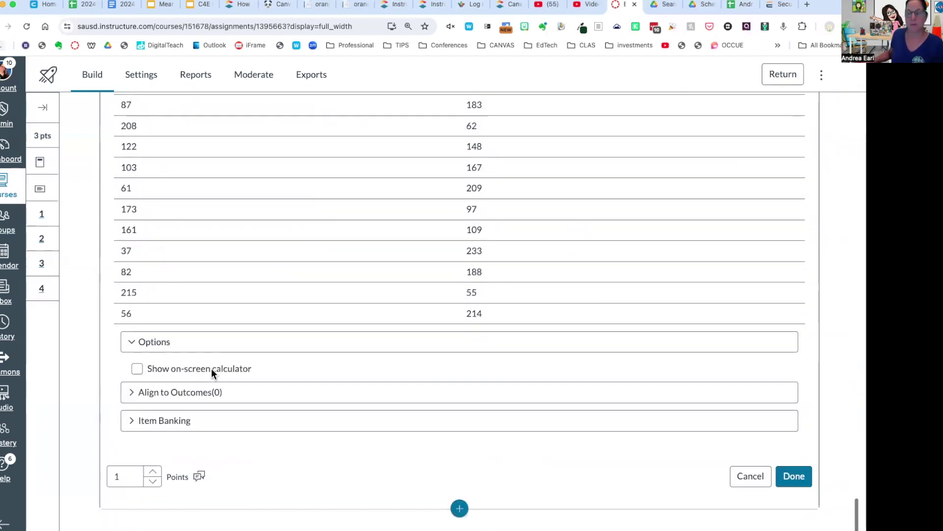
pyautogui.click(790, 476)
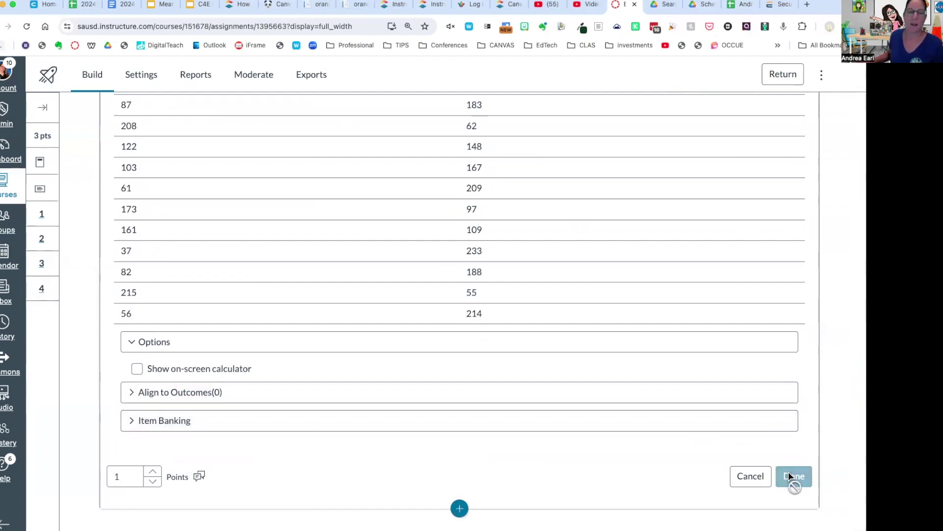